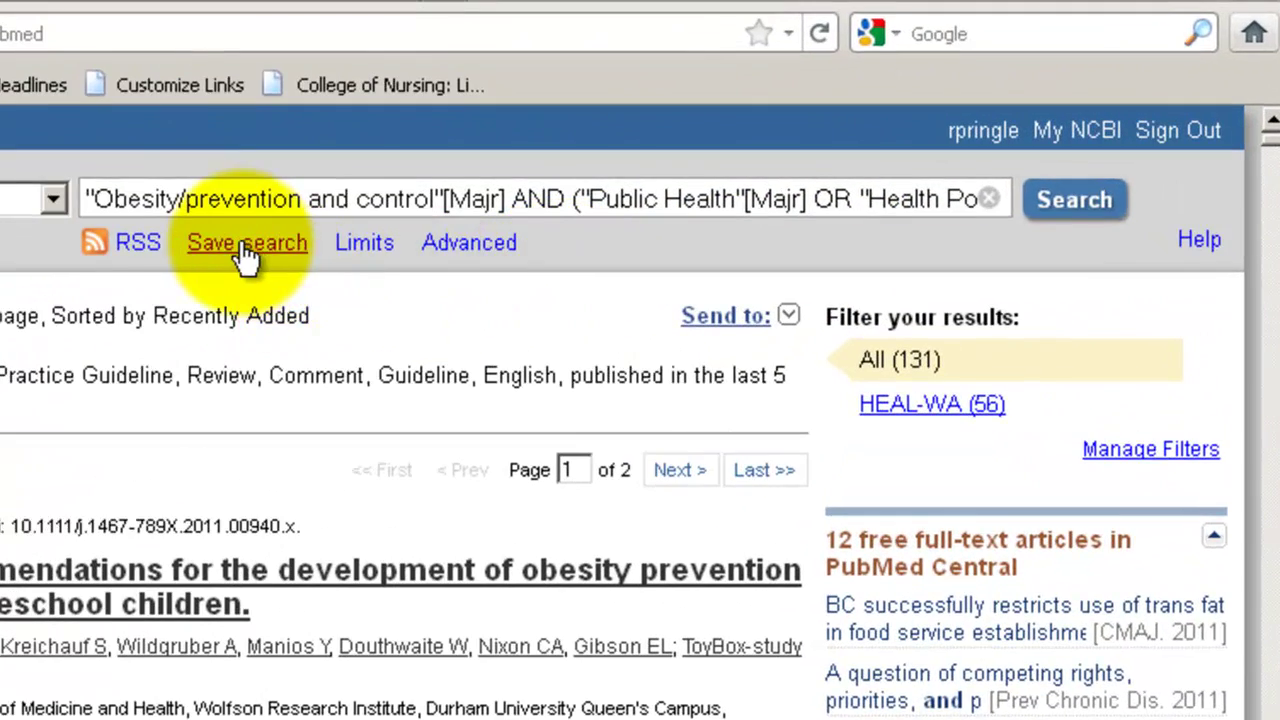
Save the current PubMed search under the name Obesity/prevention
{"action": "left_click", "coordinate": [226, 247]}
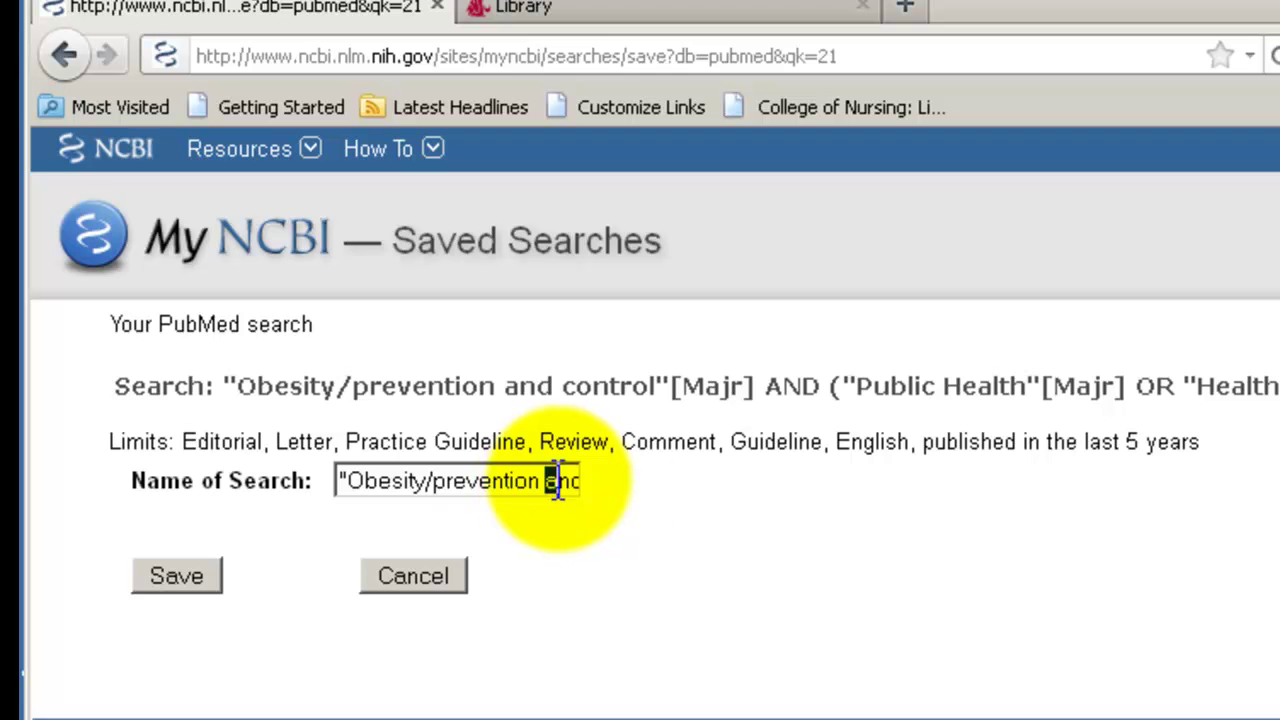
{"action": "left_click_drag", "start_coordinate": [549, 481], "coordinate": [754, 486]}
{"action": "key", "text": "BackSpace"}
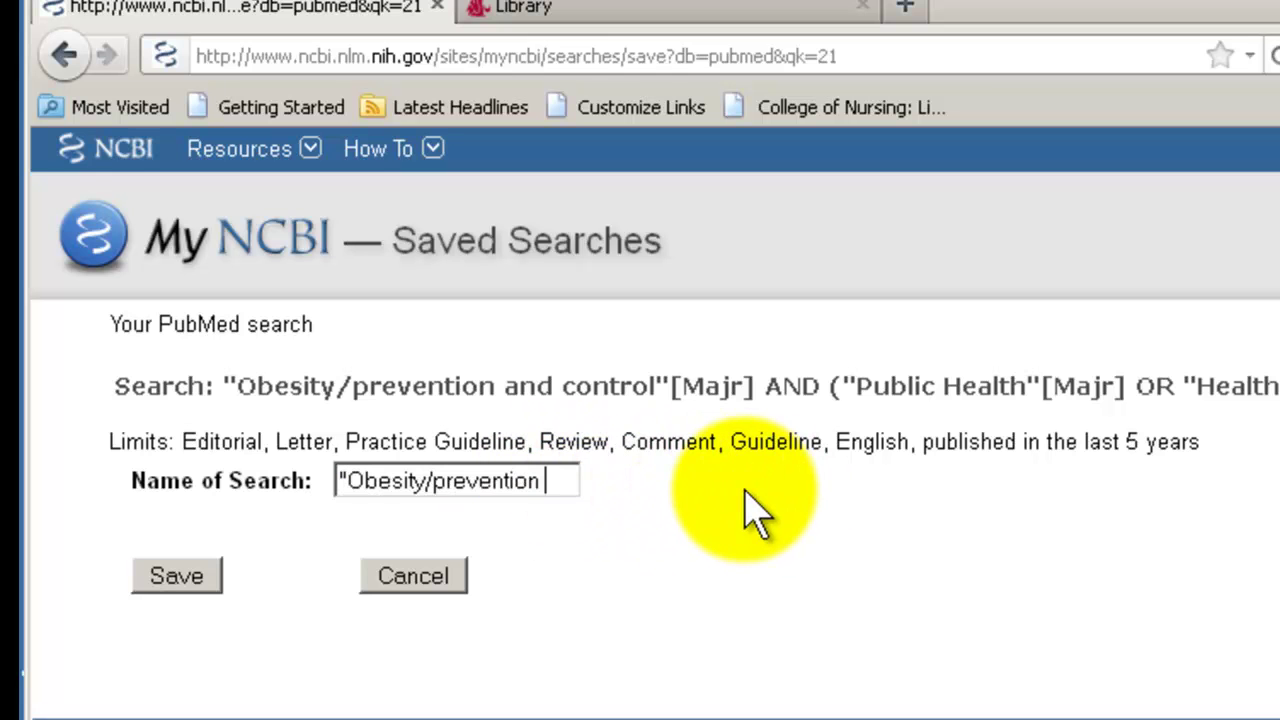
{"action": "left_click", "coordinate": [343, 482]}
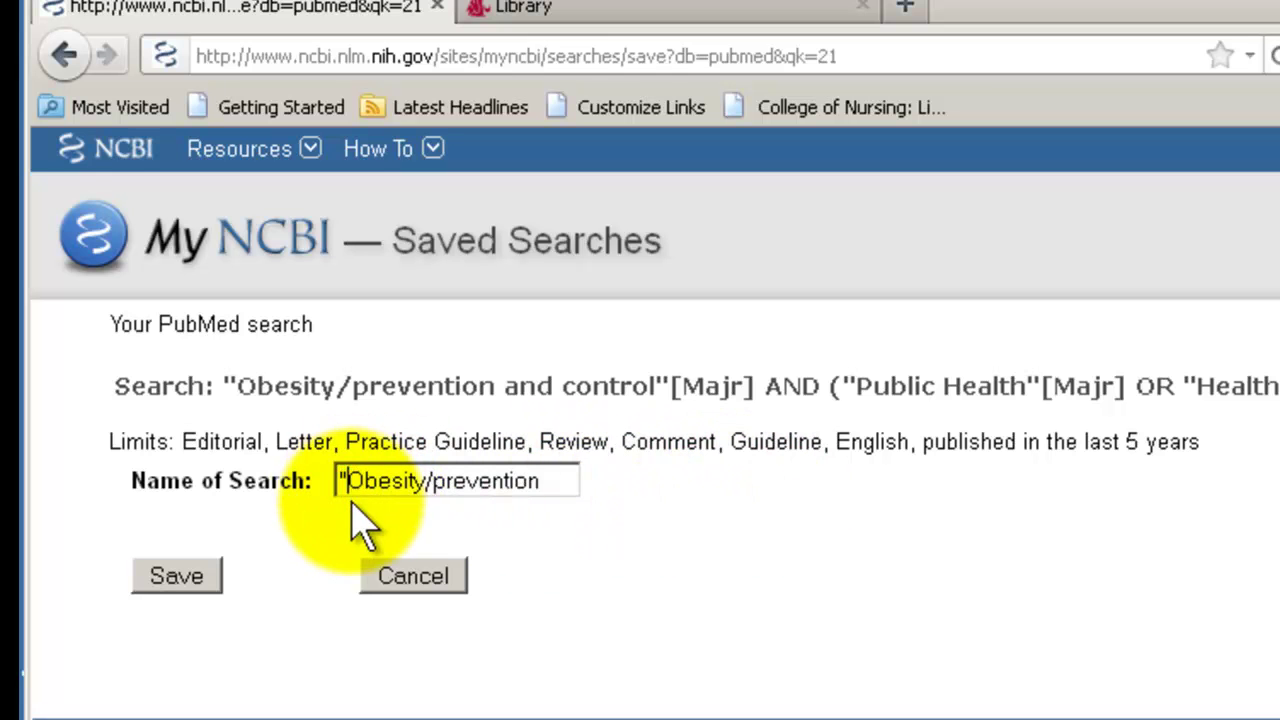
{"action": "key", "text": "BackSpace"}
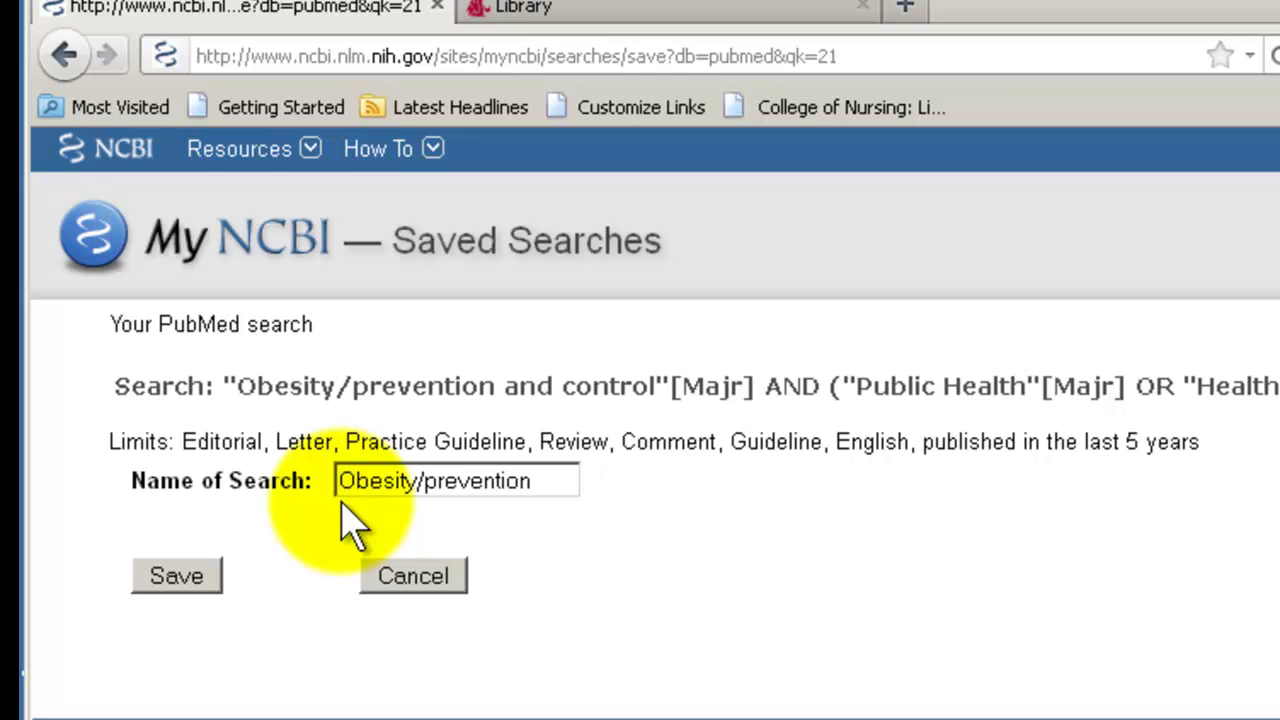
{"action": "left_click", "coordinate": [177, 584]}
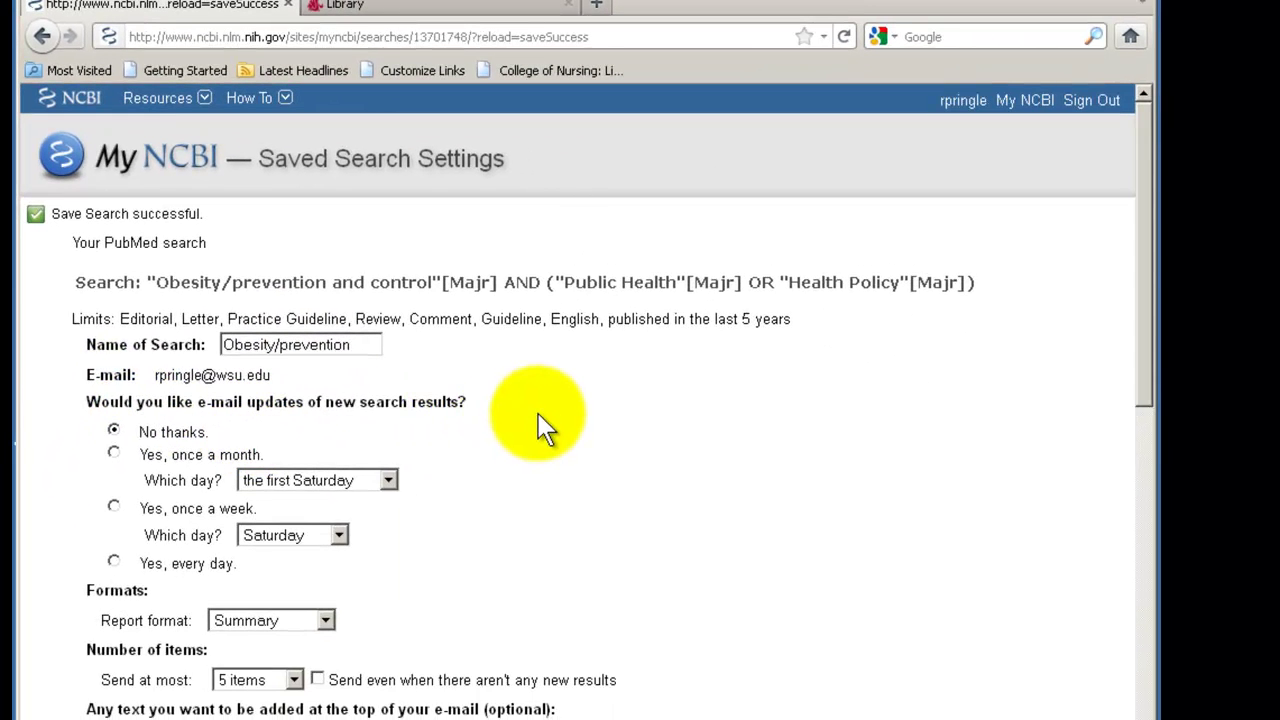
Review the saved search settings and save them with no e-mail updates, Summary format and 5 items
{"action": "scroll", "coordinate": [774, 582], "scroll_direction": "down", "scroll_amount": 3}
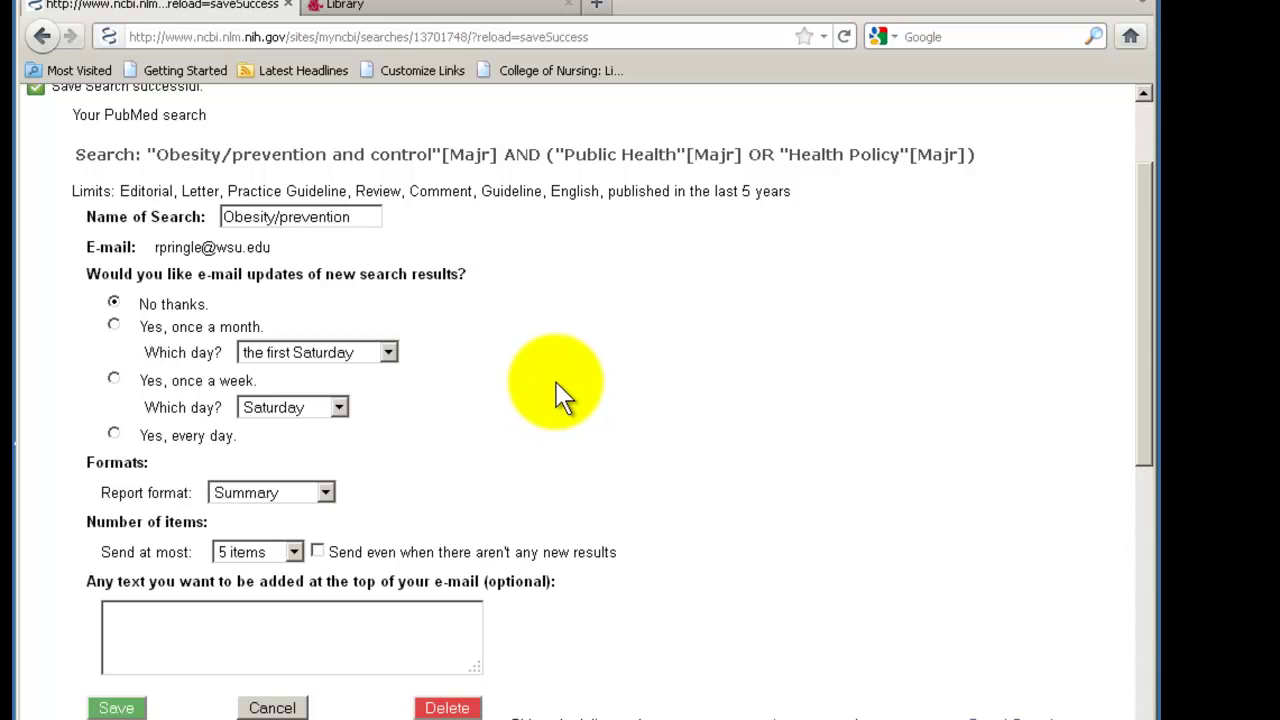
{"action": "scroll", "coordinate": [556, 382], "scroll_direction": "down", "scroll_amount": 3}
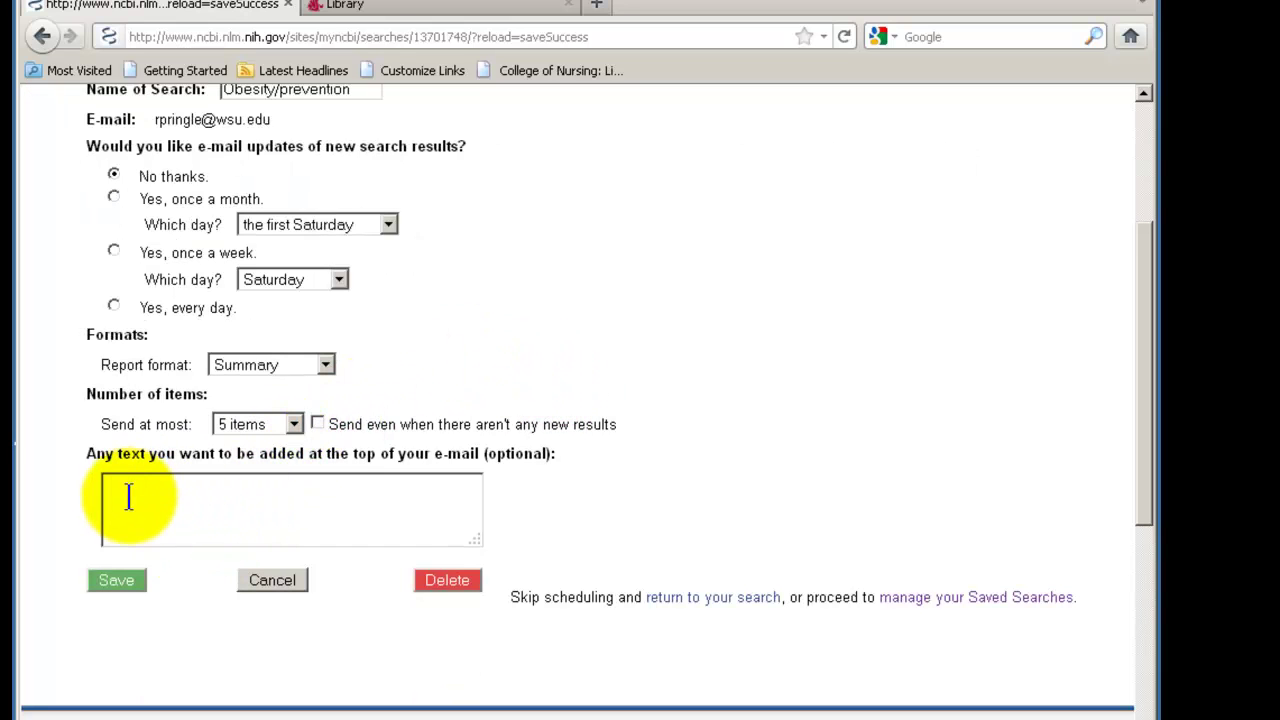
{"action": "left_click", "coordinate": [118, 584]}
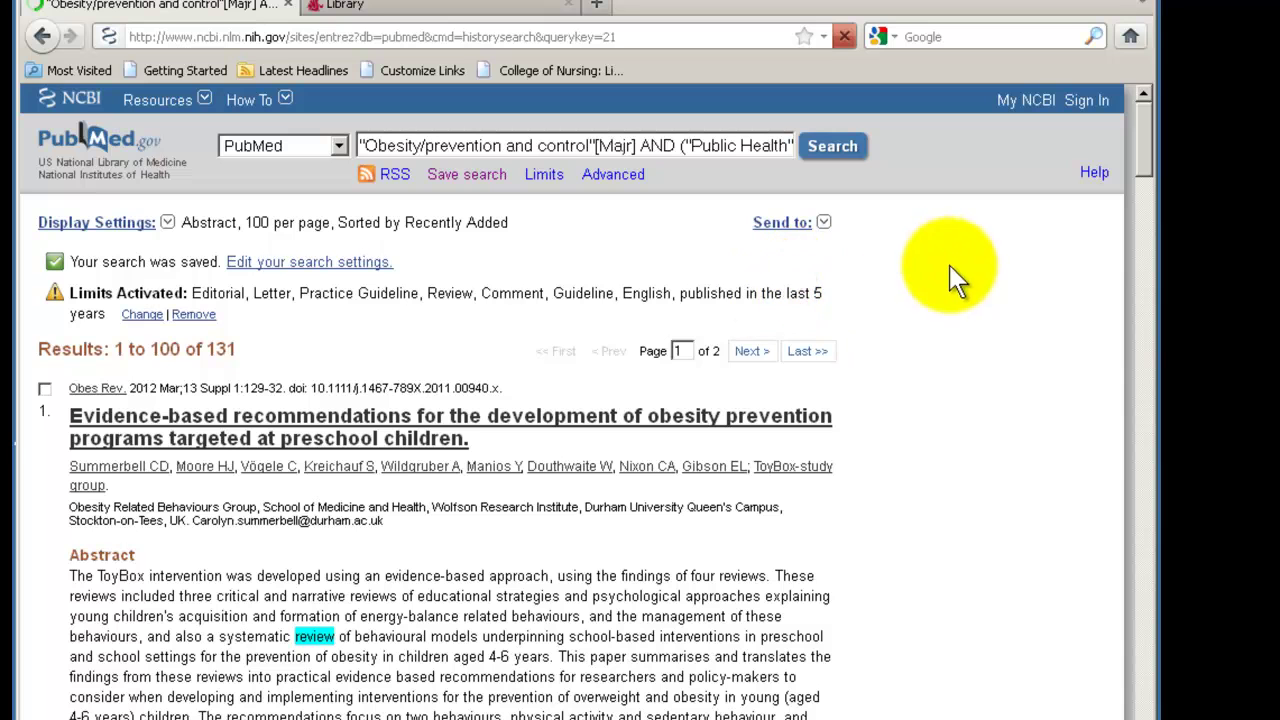
Check the Saved Searches list in My NCBI and return to the original PubMed results
{"action": "left_click", "coordinate": [1024, 100]}
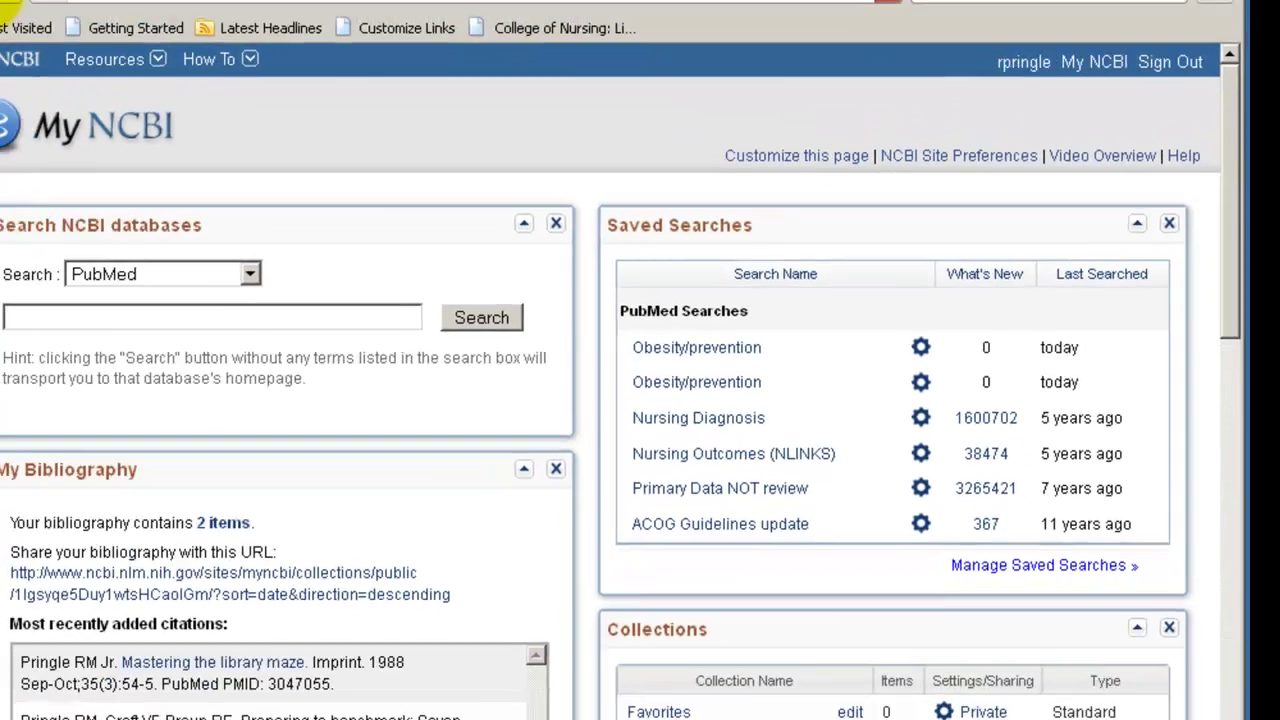
{"action": "left_click", "coordinate": [185, 84]}
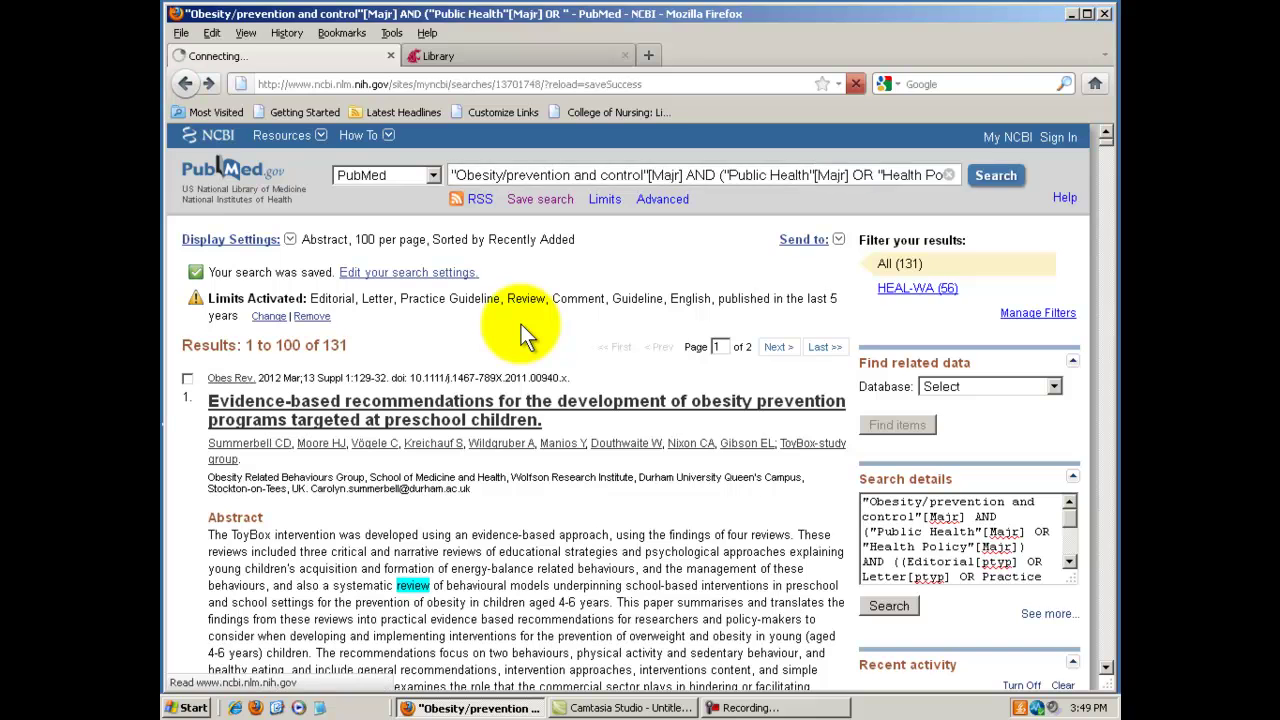
{"action": "left_click", "coordinate": [184, 85]}
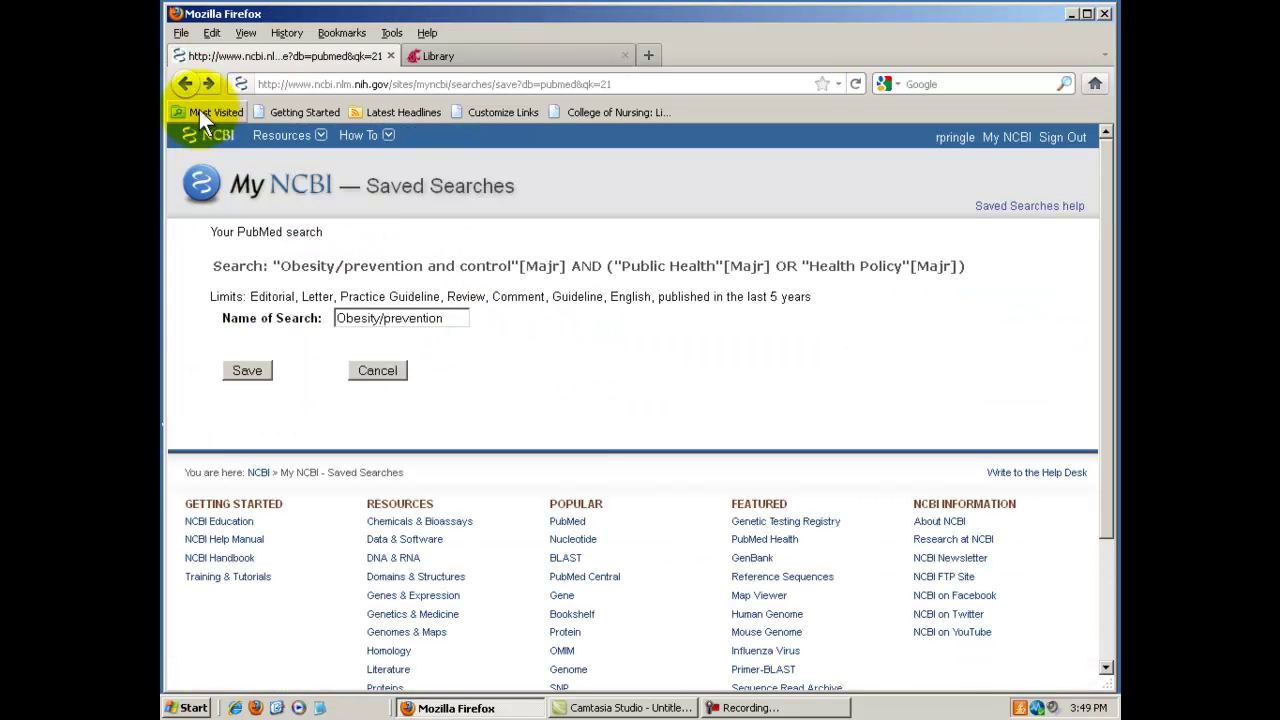
{"action": "left_click", "coordinate": [183, 87]}
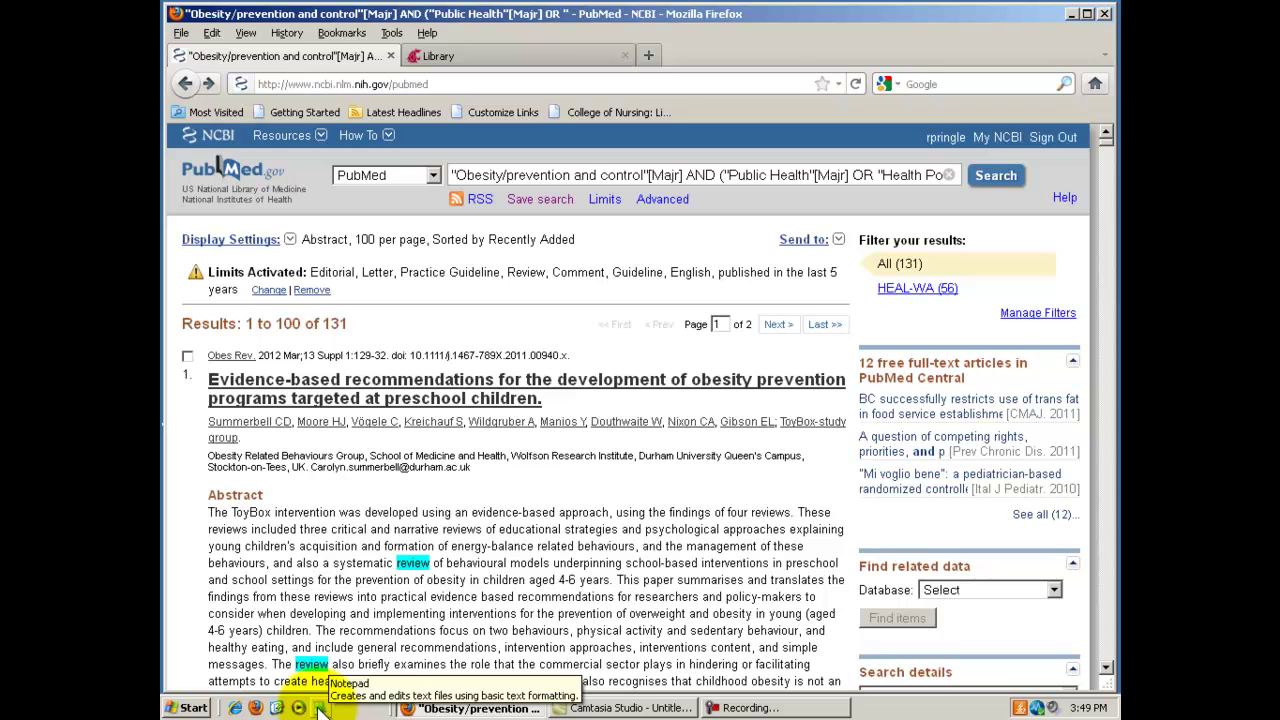
Open Notepad and enter the heading "obesity and public health policy" with "Pubmed" below it
{"action": "left_click", "coordinate": [1078, 14]}
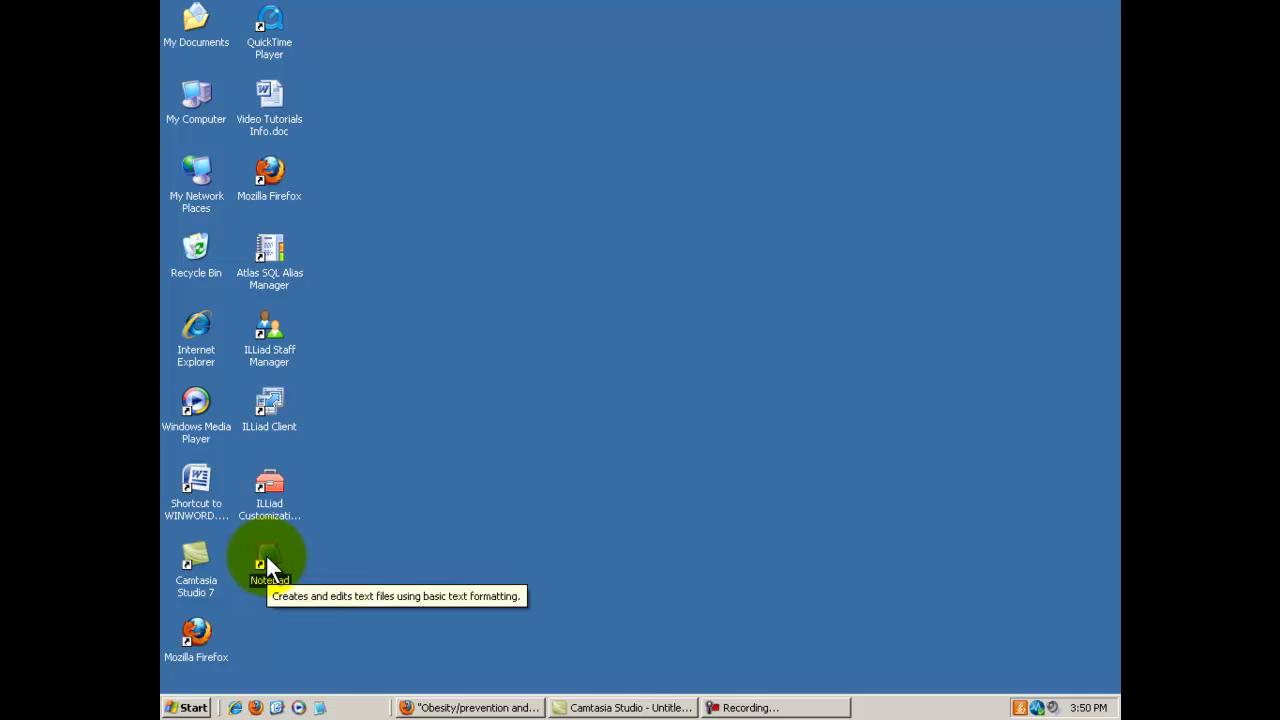
{"action": "left_click", "coordinate": [190, 708]}
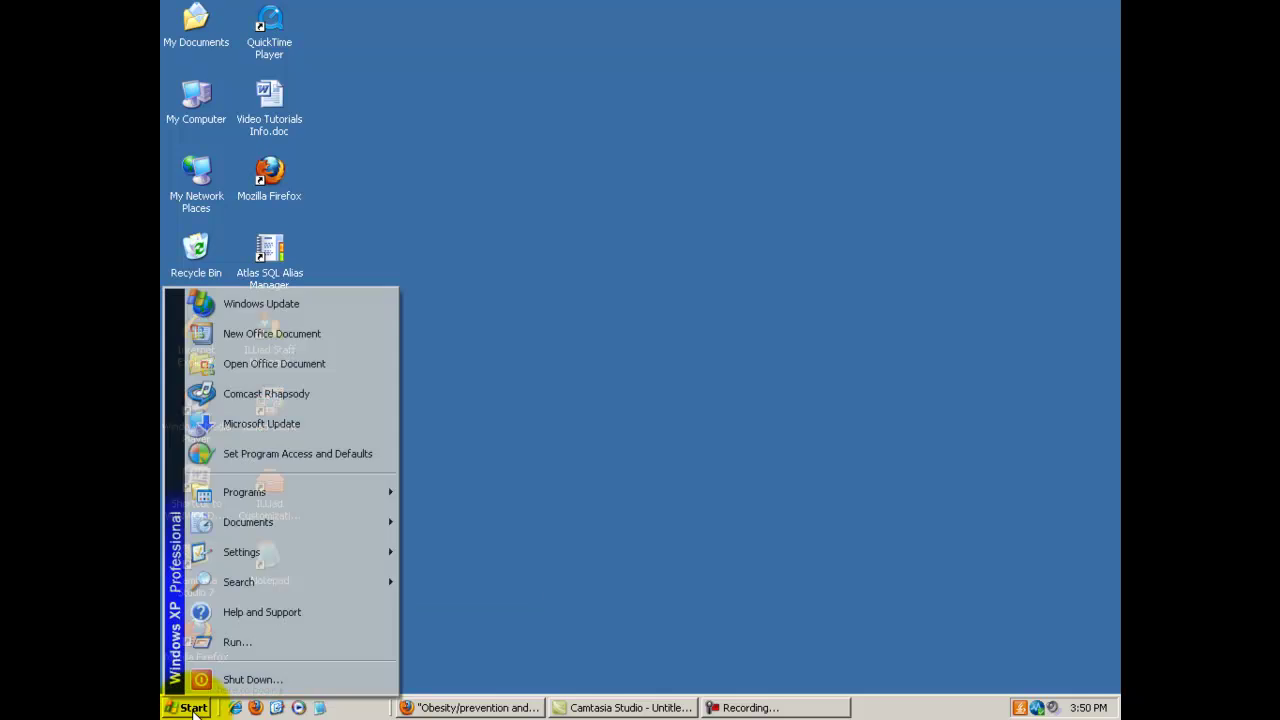
{"action": "mouse_move", "coordinate": [266, 487]}
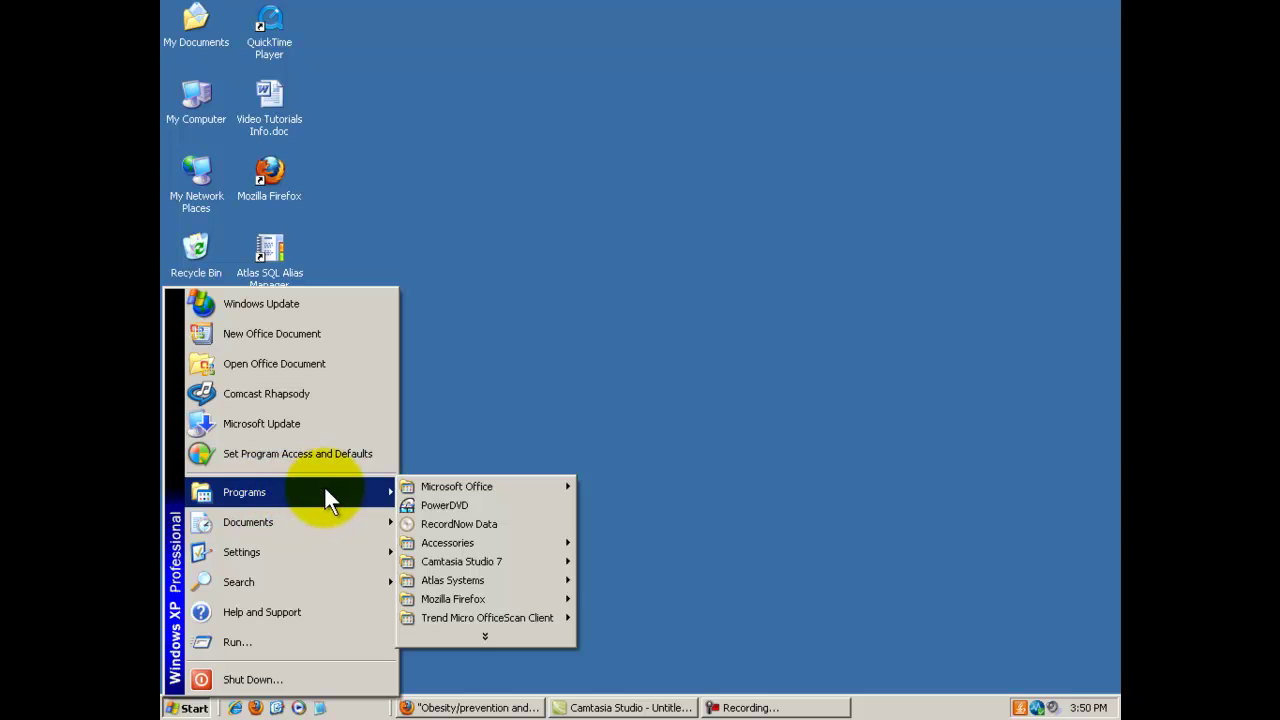
{"action": "mouse_move", "coordinate": [440, 542]}
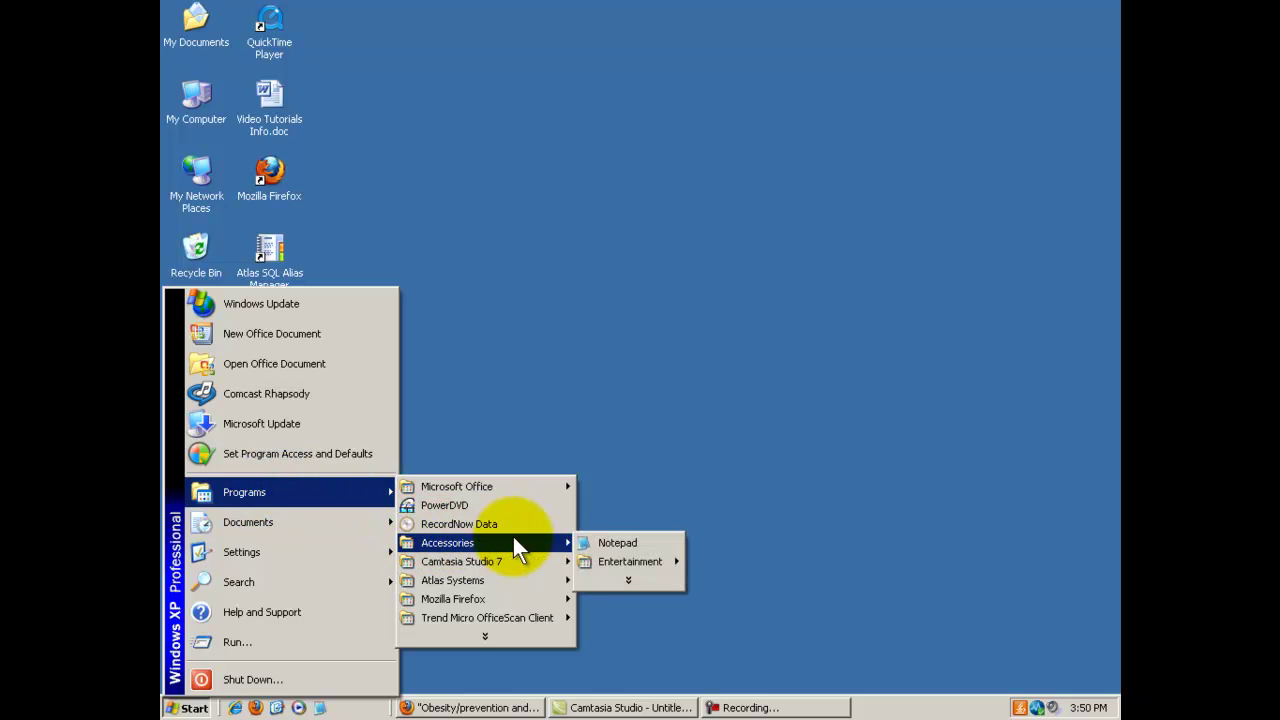
{"action": "left_click", "coordinate": [582, 540]}
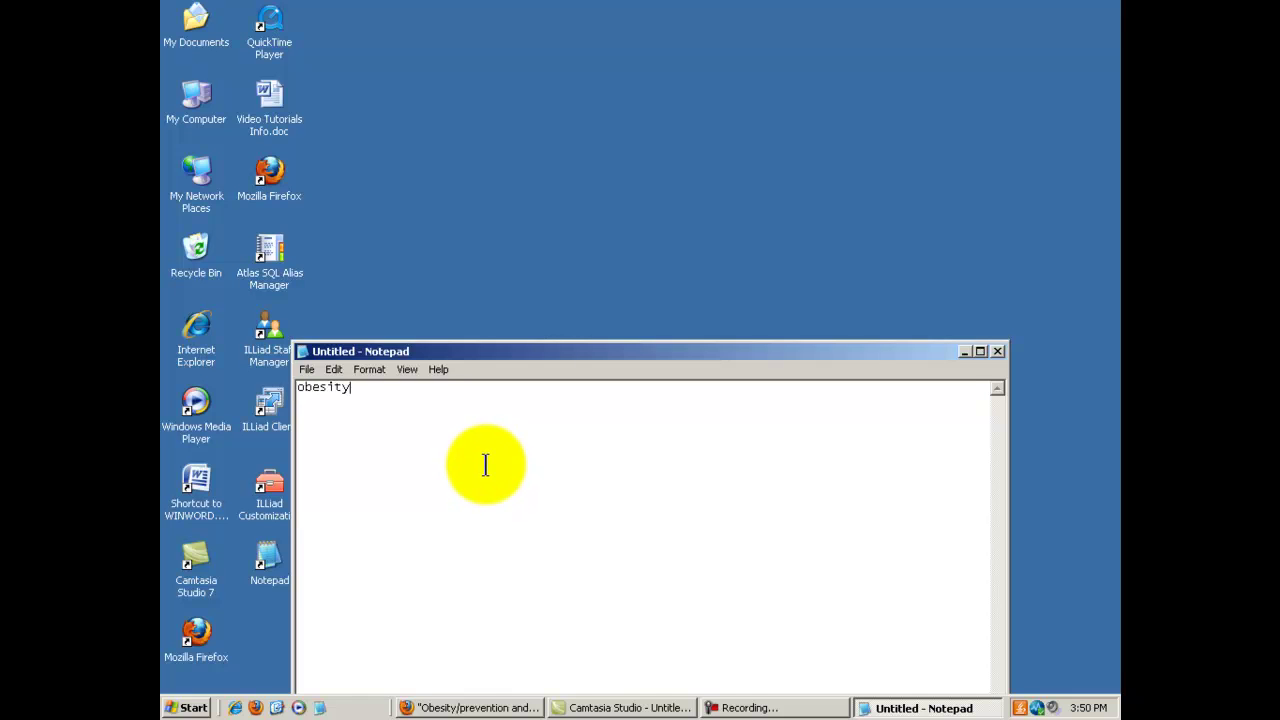
{"action": "type", "text": "obesity and public health policy"}
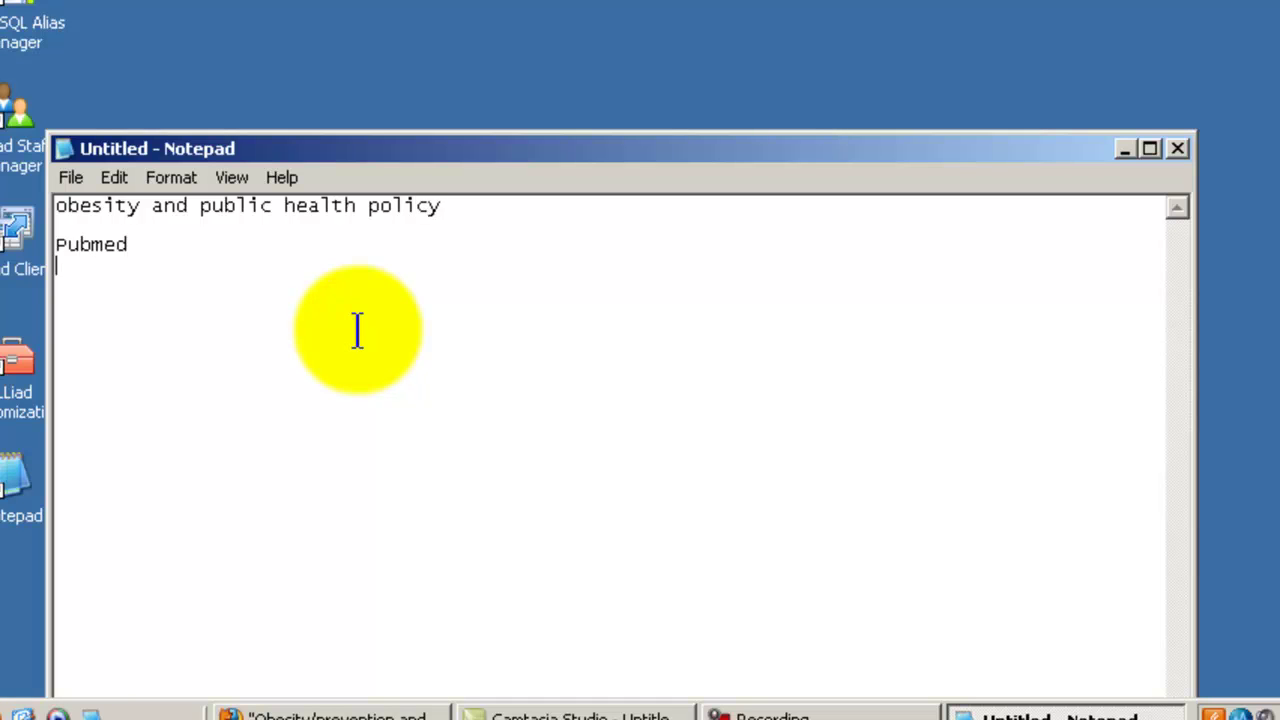
Copy the search string from the PubMed search box and paste it beneath "Pubmed" in Notepad
{"action": "left_click", "coordinate": [402, 714]}
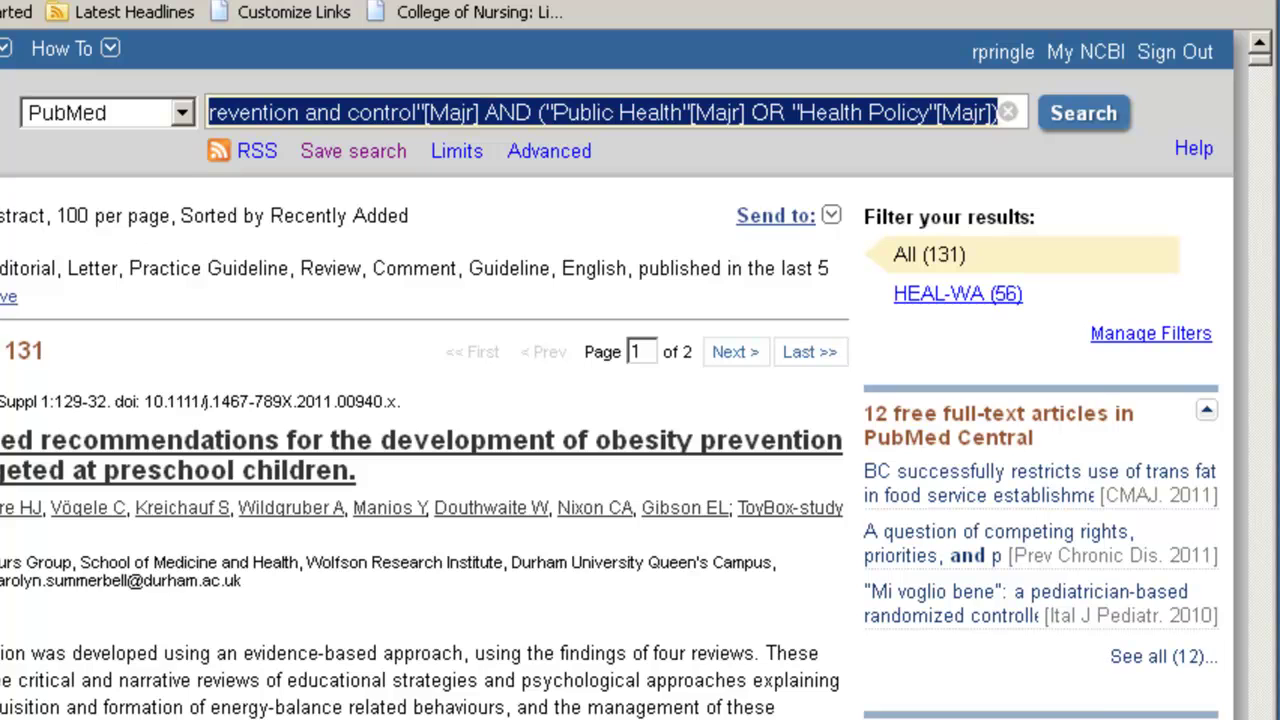
{"action": "key", "text": "alt+Tab"}
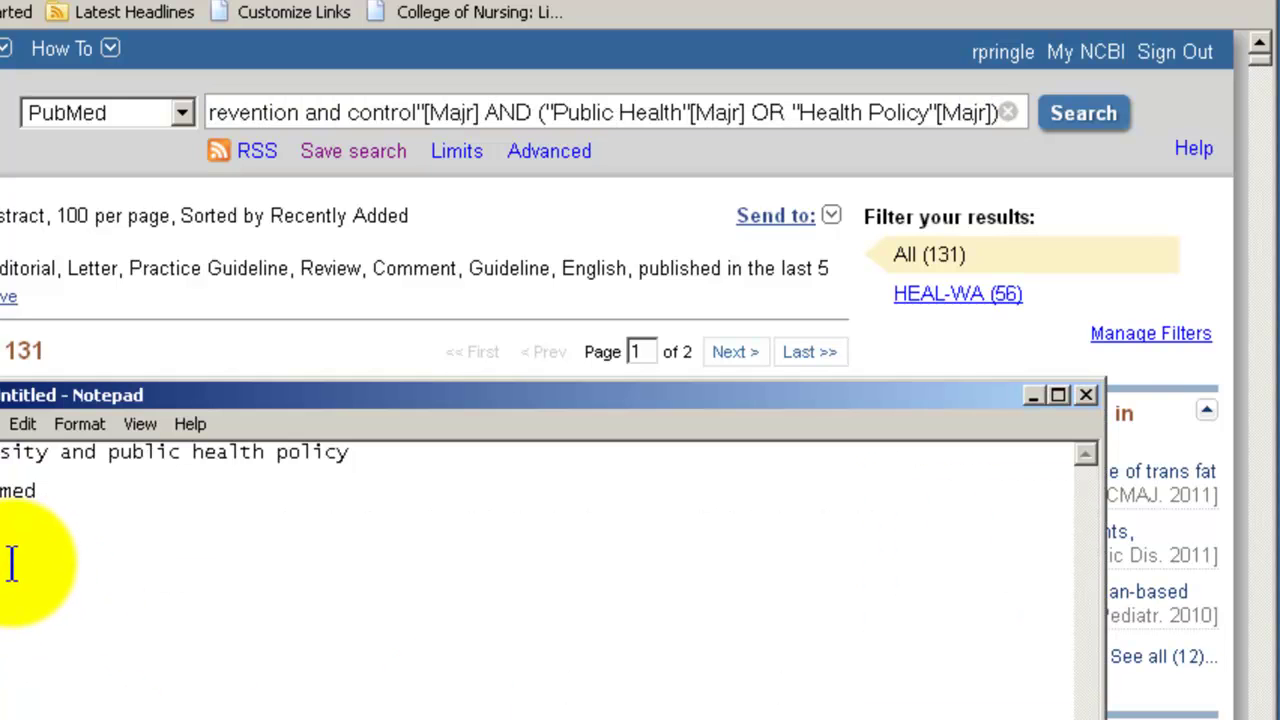
{"action": "key", "text": "ctrl+v"}
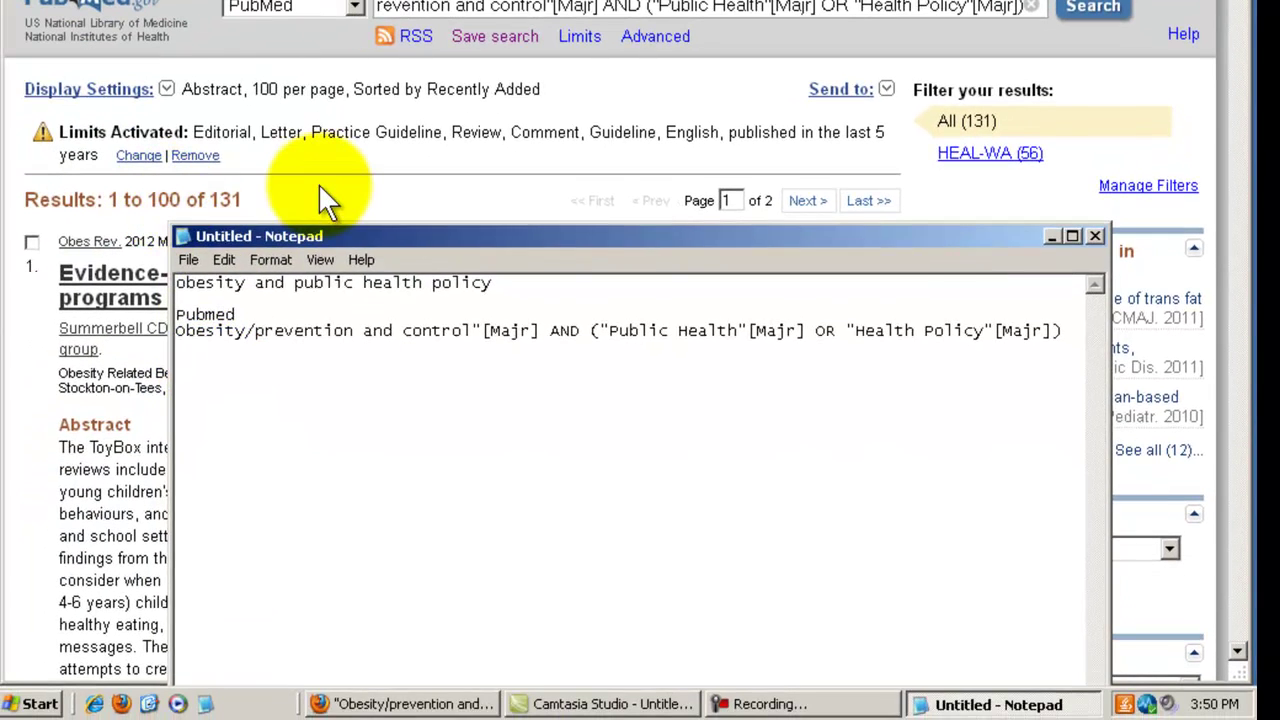
Copy the Limits Activated text beneath the search string in Notepad and add the note "gave 131 refs on April 26, 2012"
{"action": "left_click", "coordinate": [318, 183]}
{"action": "left_click_drag", "start_coordinate": [30, 130], "coordinate": [78, 166]}
{"action": "key", "text": "ctrl+c"}
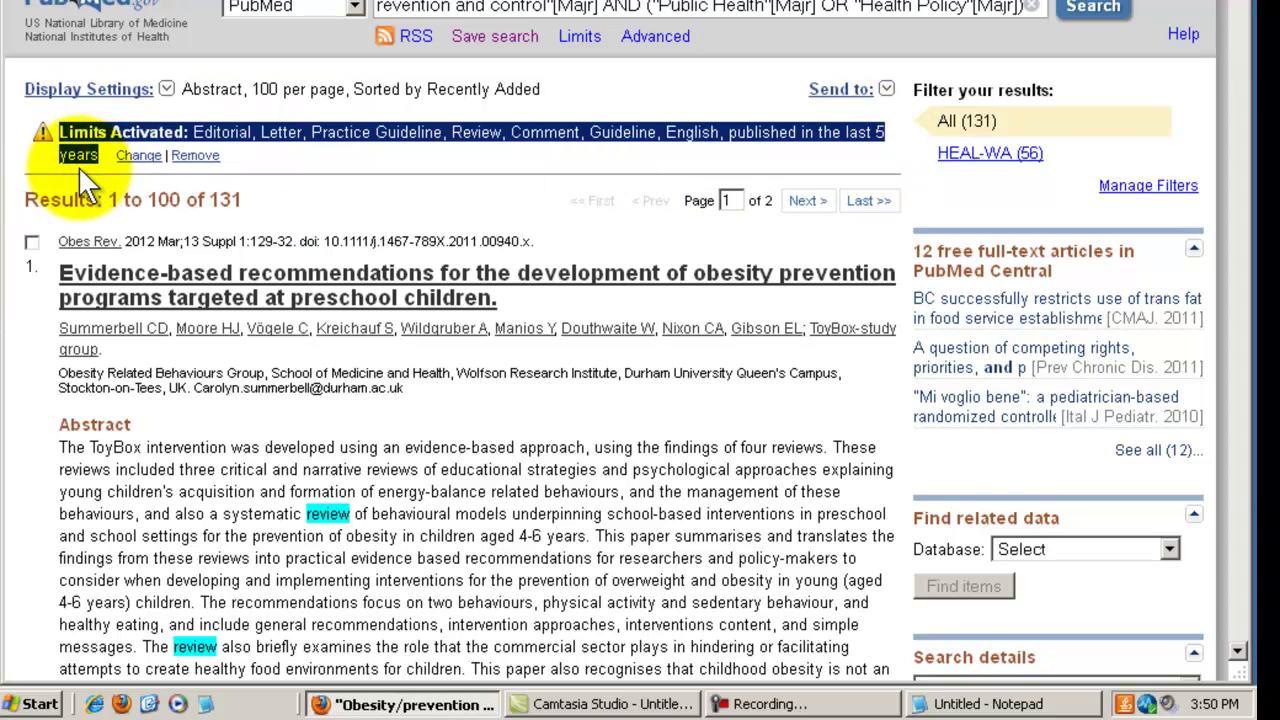
{"action": "left_click", "coordinate": [1000, 704]}
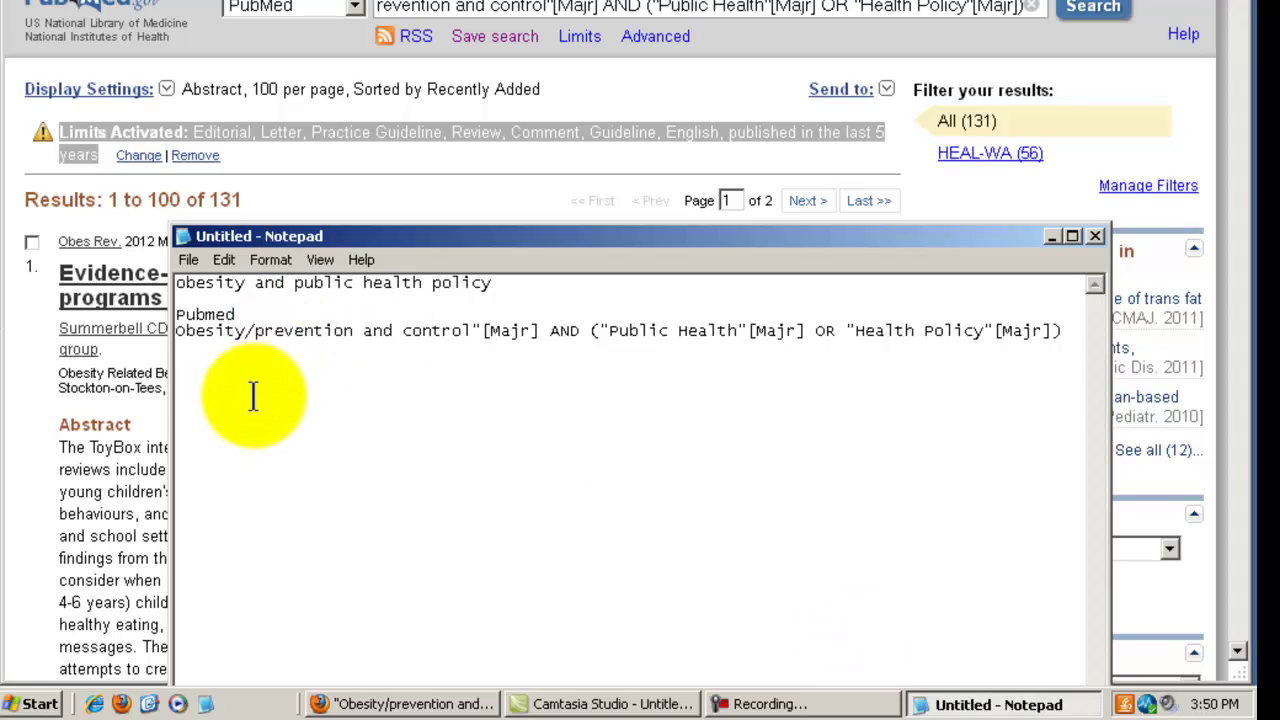
{"action": "key", "text": "ctrl+v"}
{"action": "key", "text": "Return"}
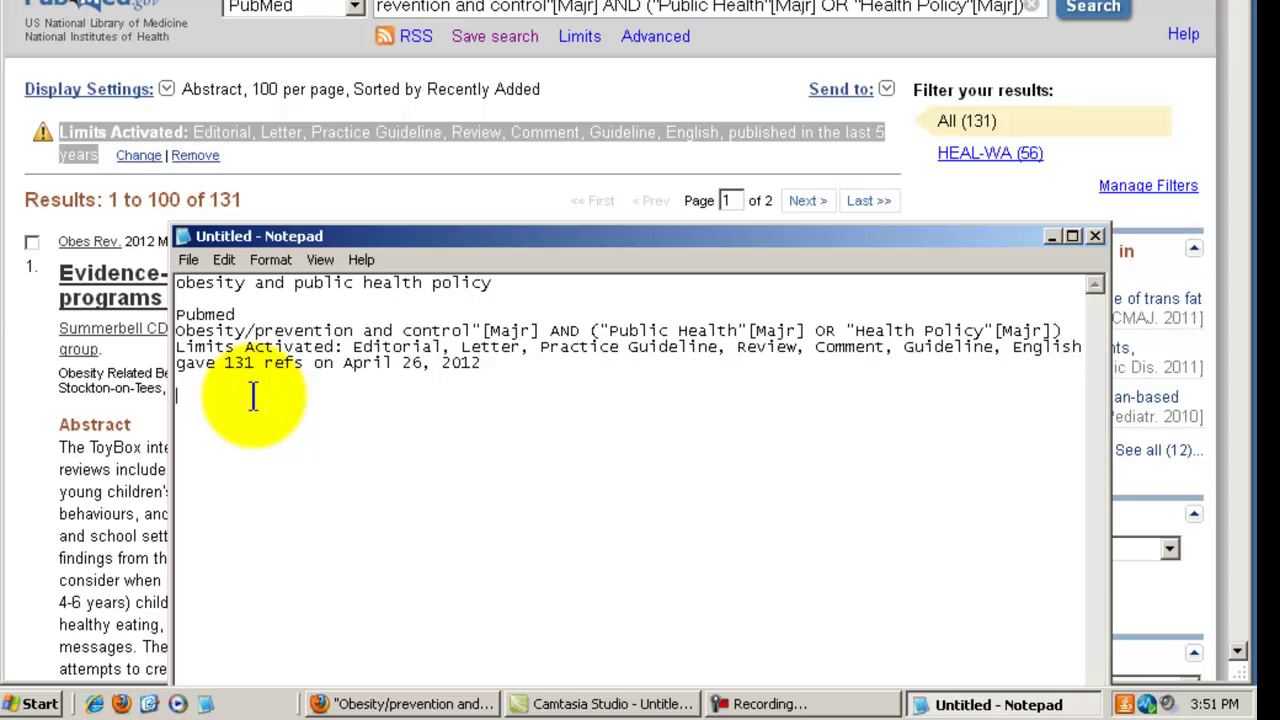
Return to PubMed, open the search limits for changing, and clear the Editorial and Letter article types
{"action": "left_click", "coordinate": [398, 214]}
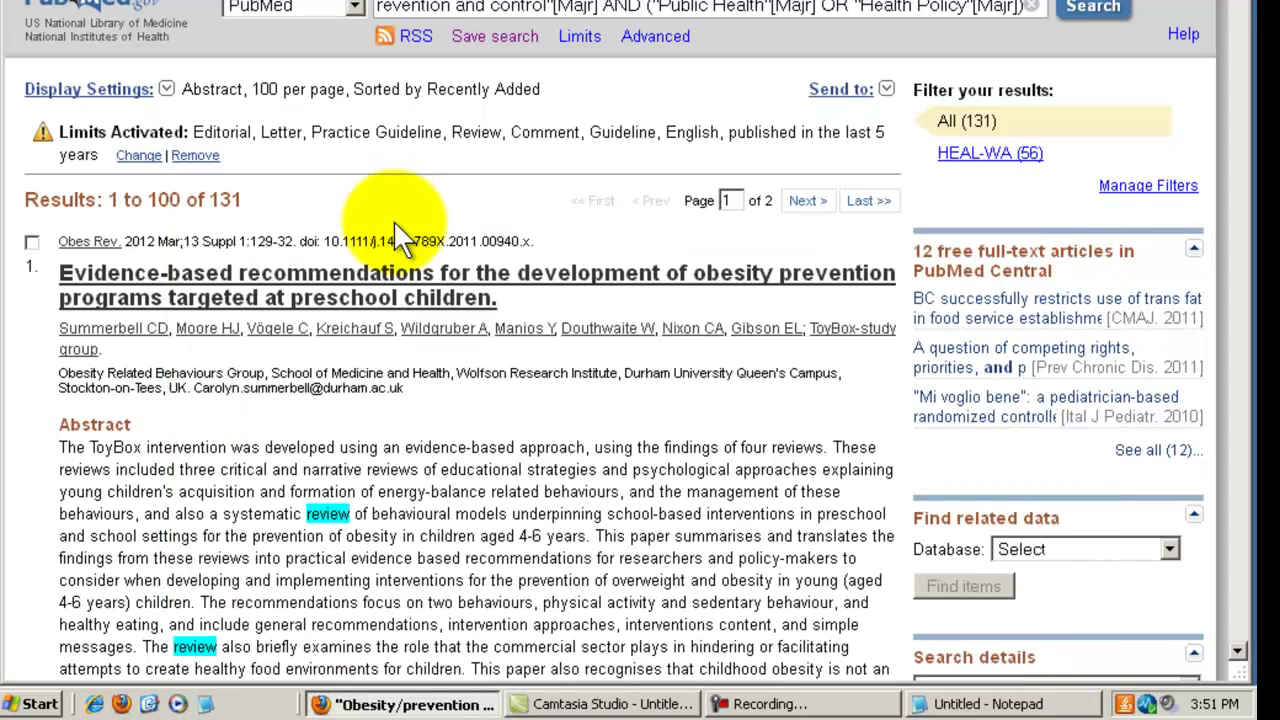
{"action": "left_click", "coordinate": [151, 163]}
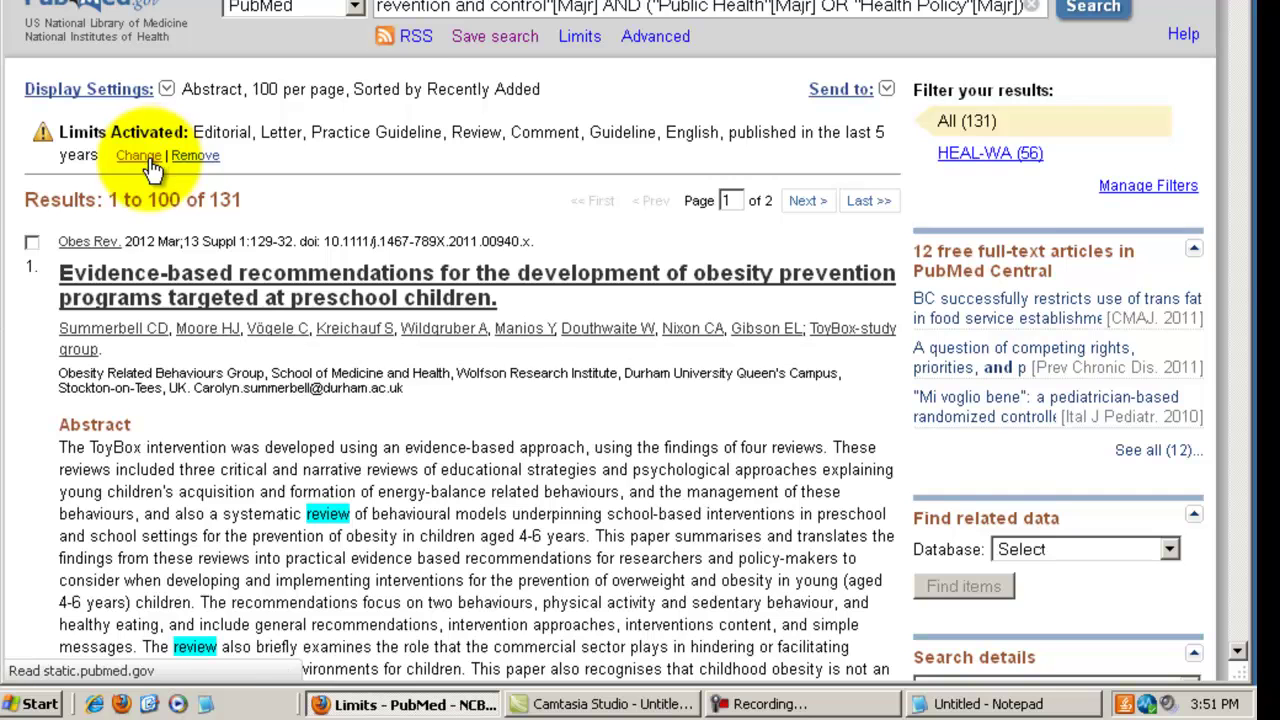
{"action": "left_click", "coordinate": [43, 302]}
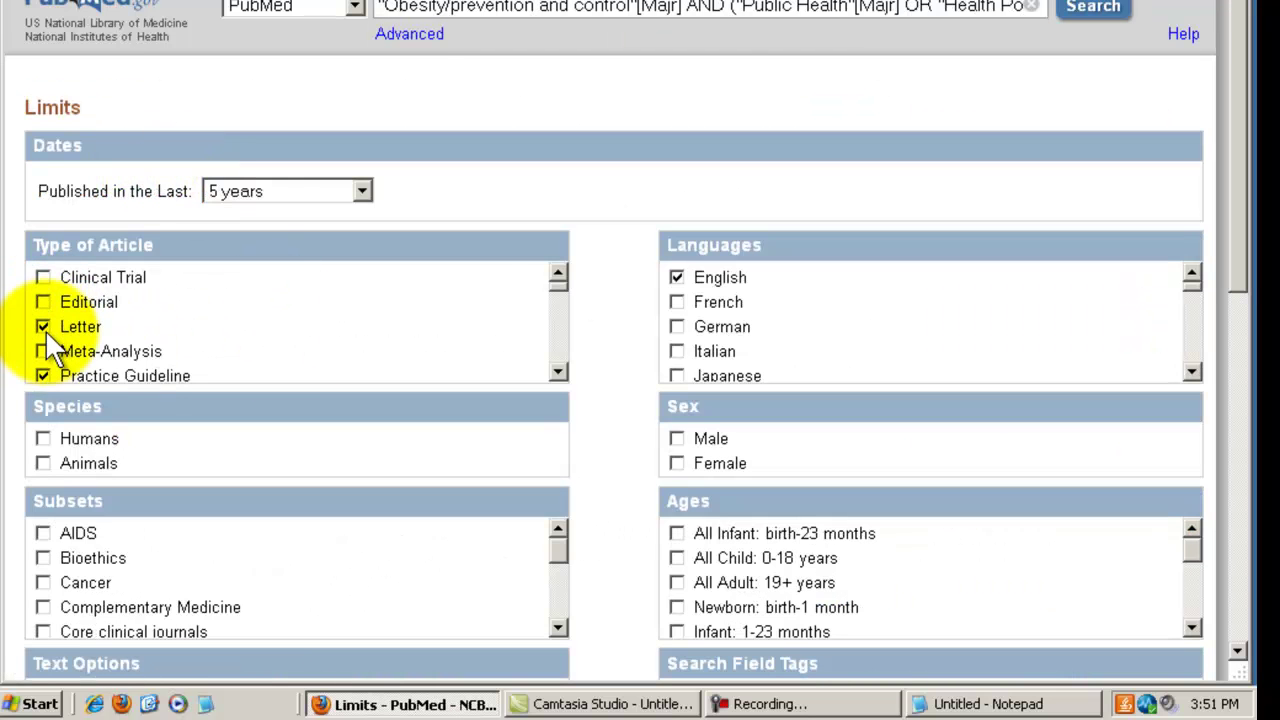
{"action": "left_click", "coordinate": [43, 327]}
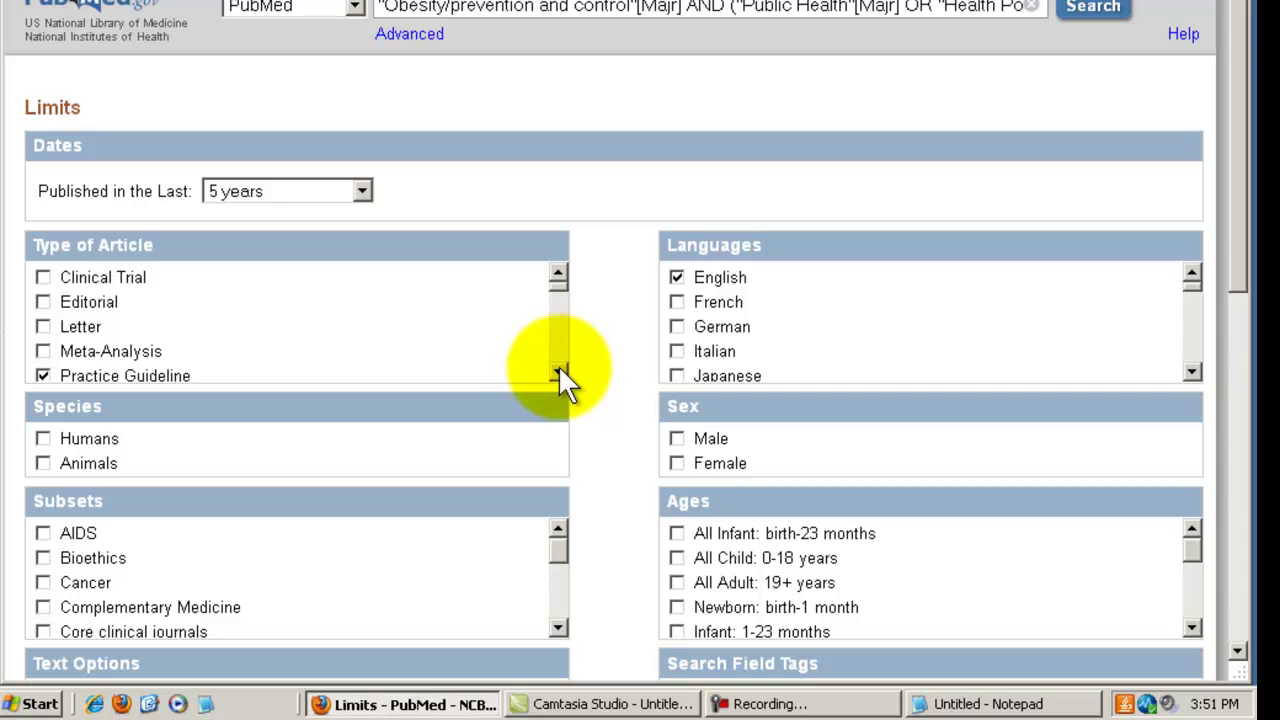
{"action": "scroll", "coordinate": [440, 296], "scroll_direction": "down", "scroll_amount": 3}
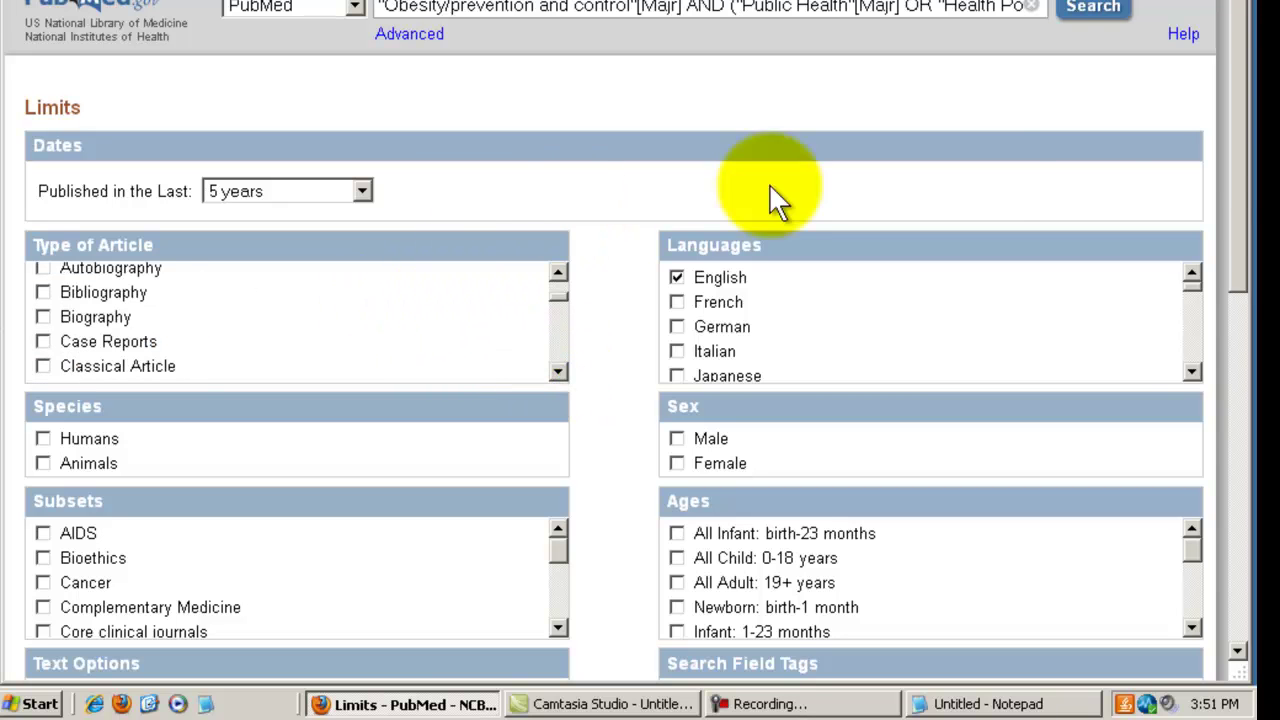
Reset all search limits, then restrict them to the last 5 years and English only
{"action": "left_click_drag", "start_coordinate": [1234, 166], "coordinate": [1075, 425]}
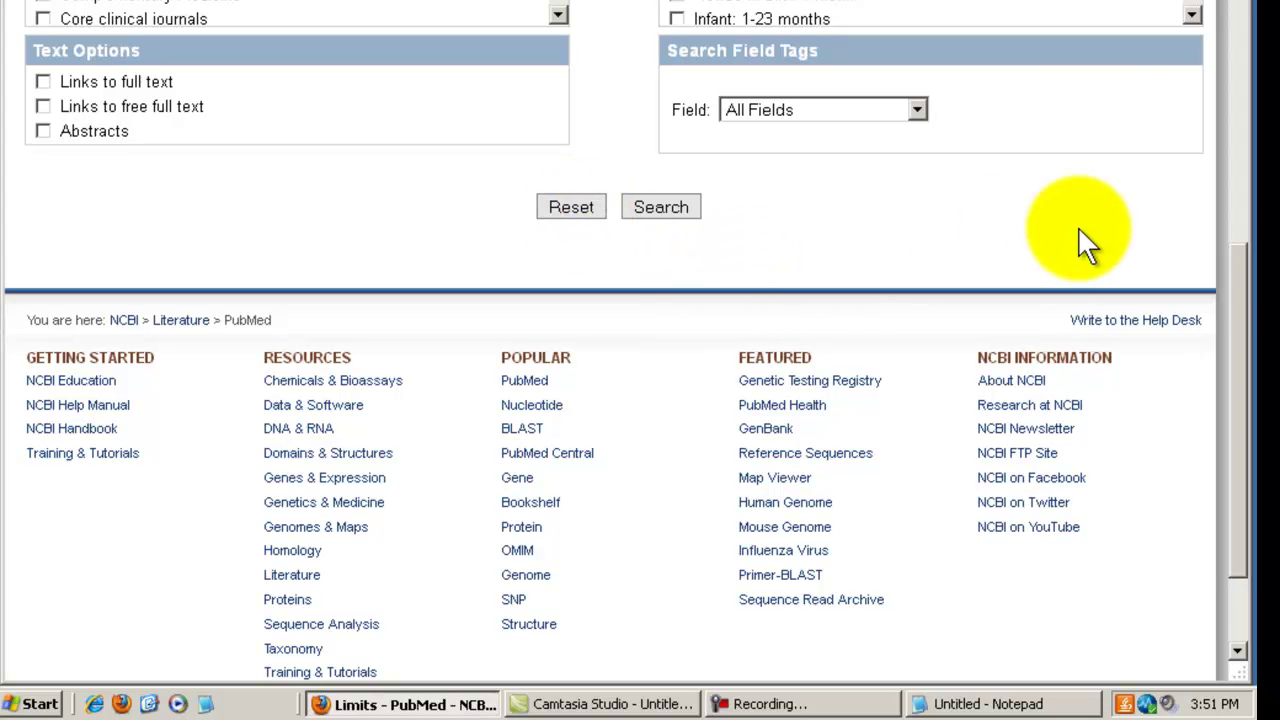
{"action": "left_click_drag", "start_coordinate": [1240, 290], "coordinate": [1177, 14]}
{"action": "left_click", "coordinate": [363, 190]}
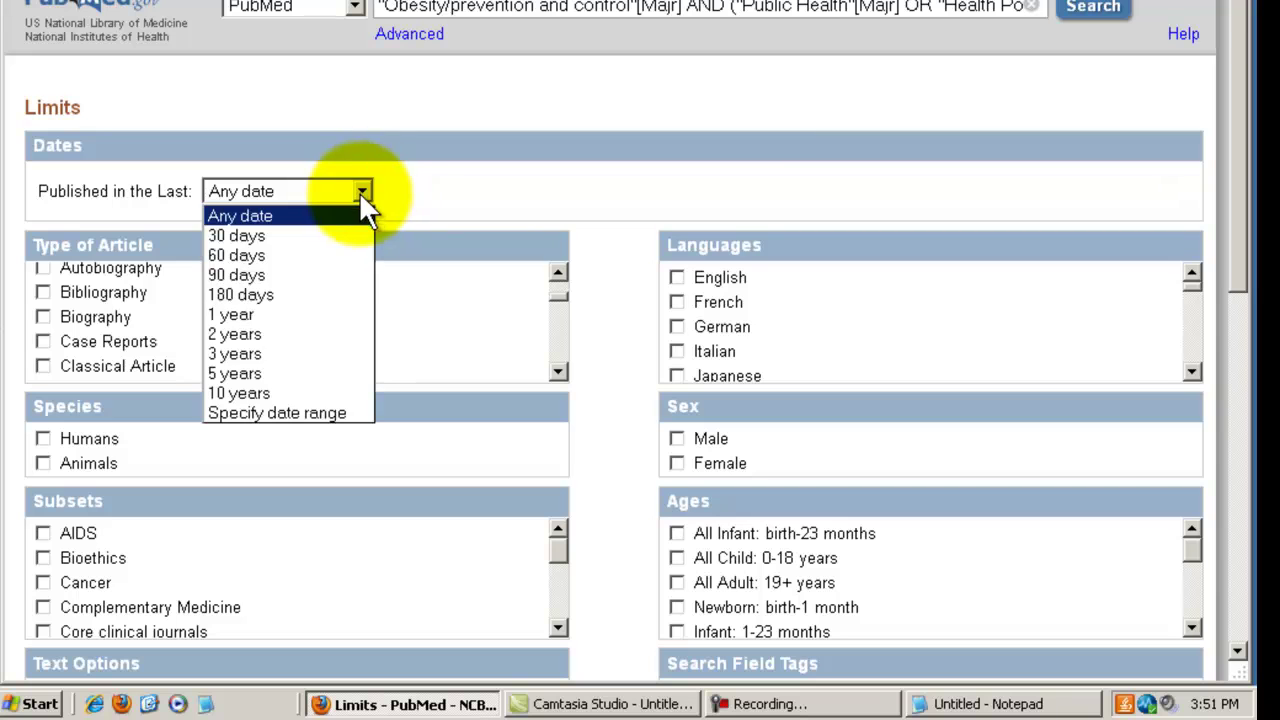
{"action": "left_click", "coordinate": [291, 369]}
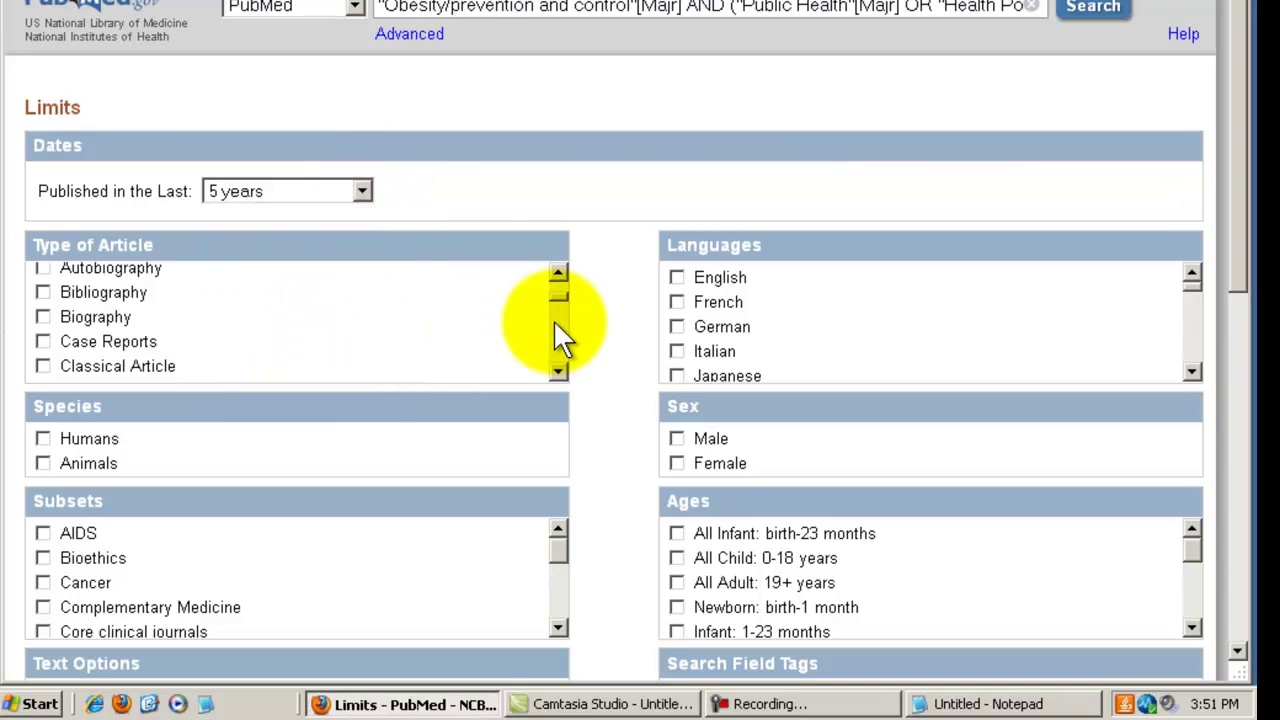
{"action": "left_click", "coordinate": [677, 277]}
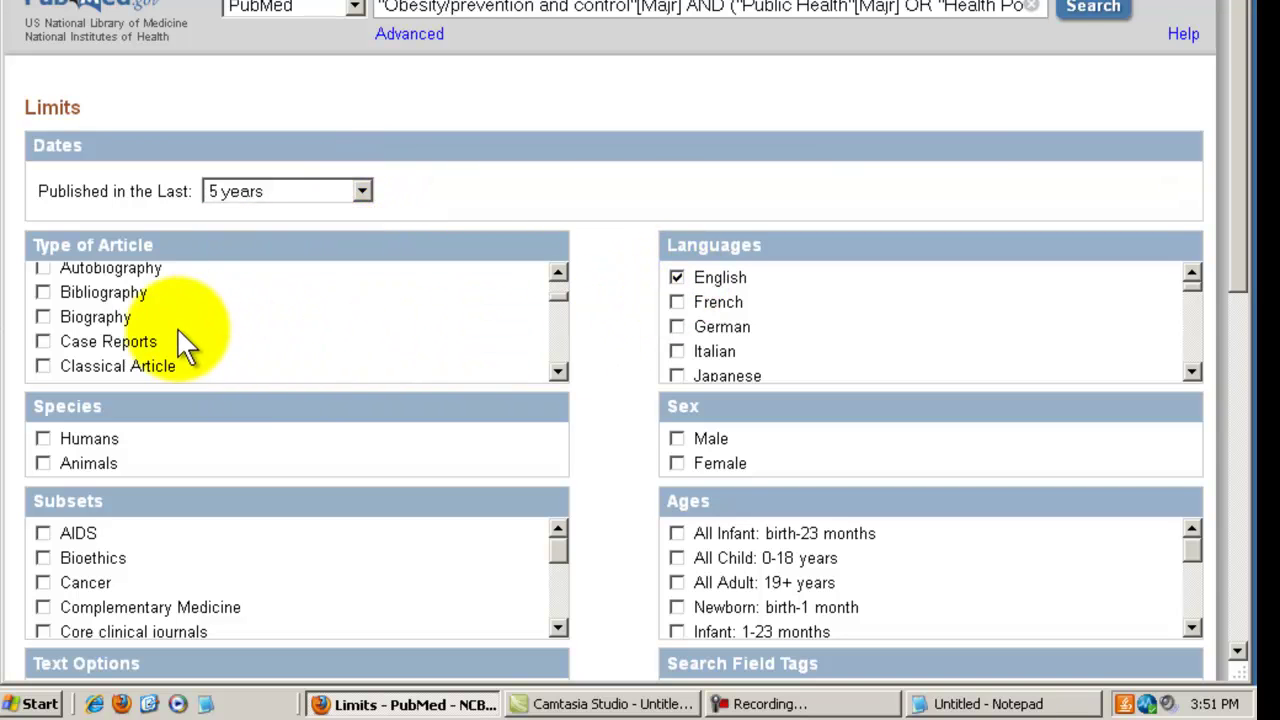
Try limiting the species to Humans, and remove that limit again
{"action": "left_click", "coordinate": [43, 438]}
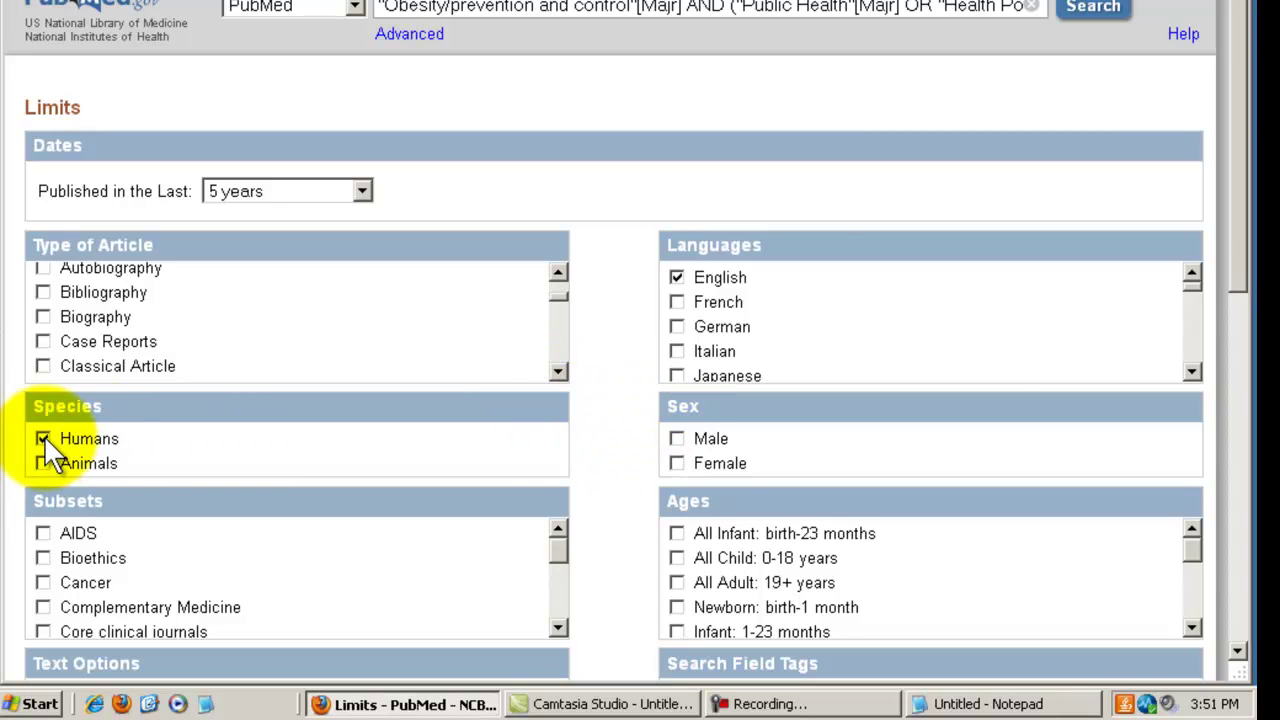
{"action": "left_click_drag", "start_coordinate": [1249, 263], "coordinate": [931, 360]}
{"action": "left_click", "coordinate": [43, 199]}
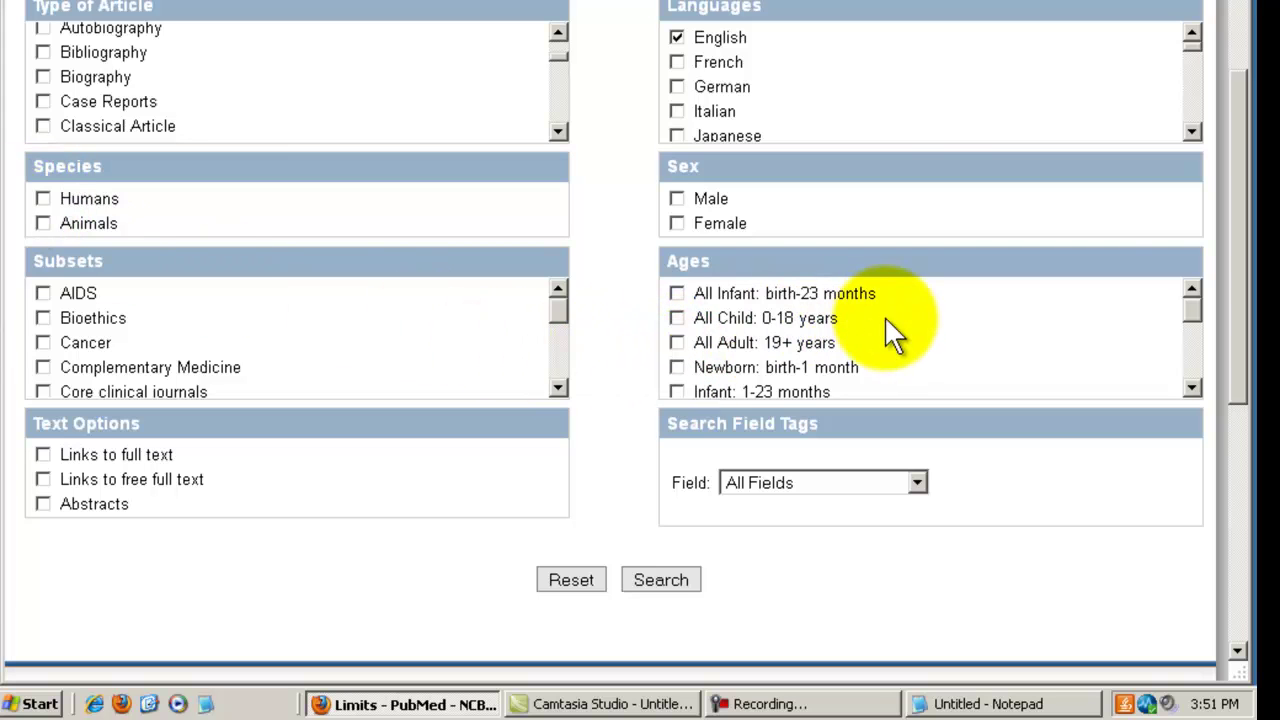
Limit the ages to Preschool Child: 2-5 years and Child: 6-12 years, and run the search with the new limits
{"action": "left_click", "coordinate": [1191, 388]}
{"action": "left_click", "coordinate": [1191, 388]}
{"action": "left_click", "coordinate": [1191, 388]}
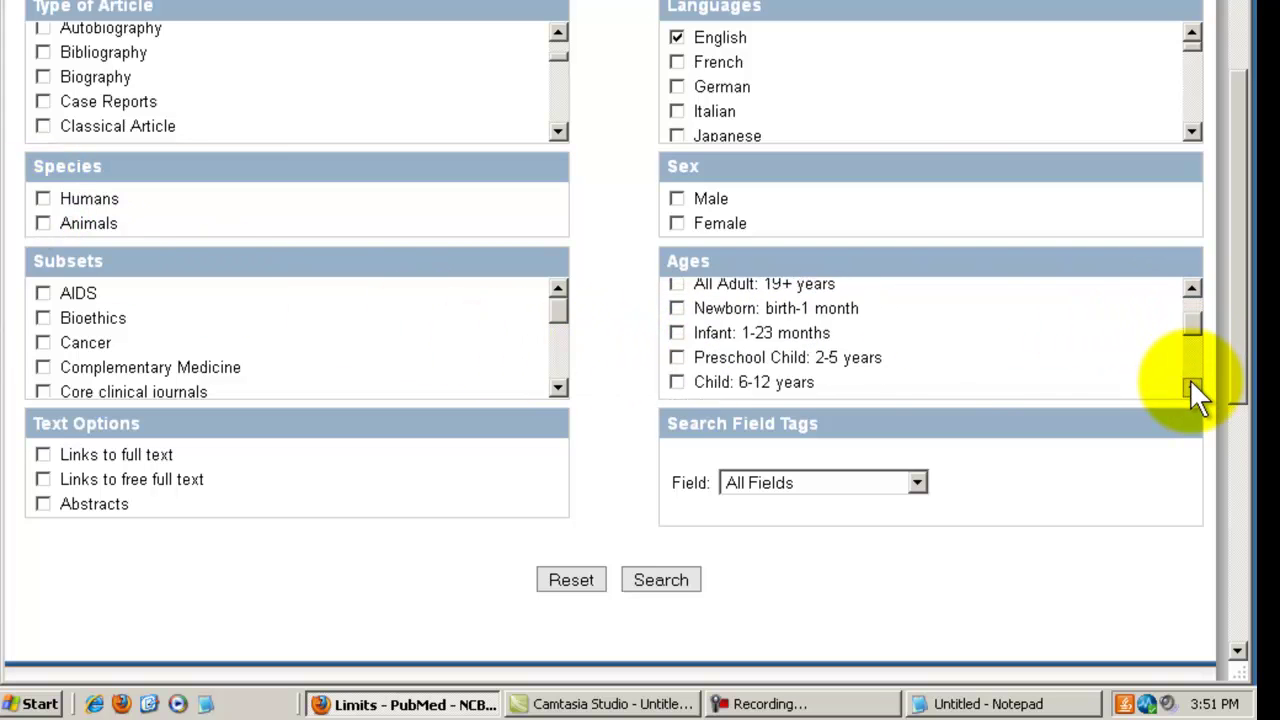
{"action": "left_click", "coordinate": [1191, 388]}
{"action": "left_click", "coordinate": [684, 340]}
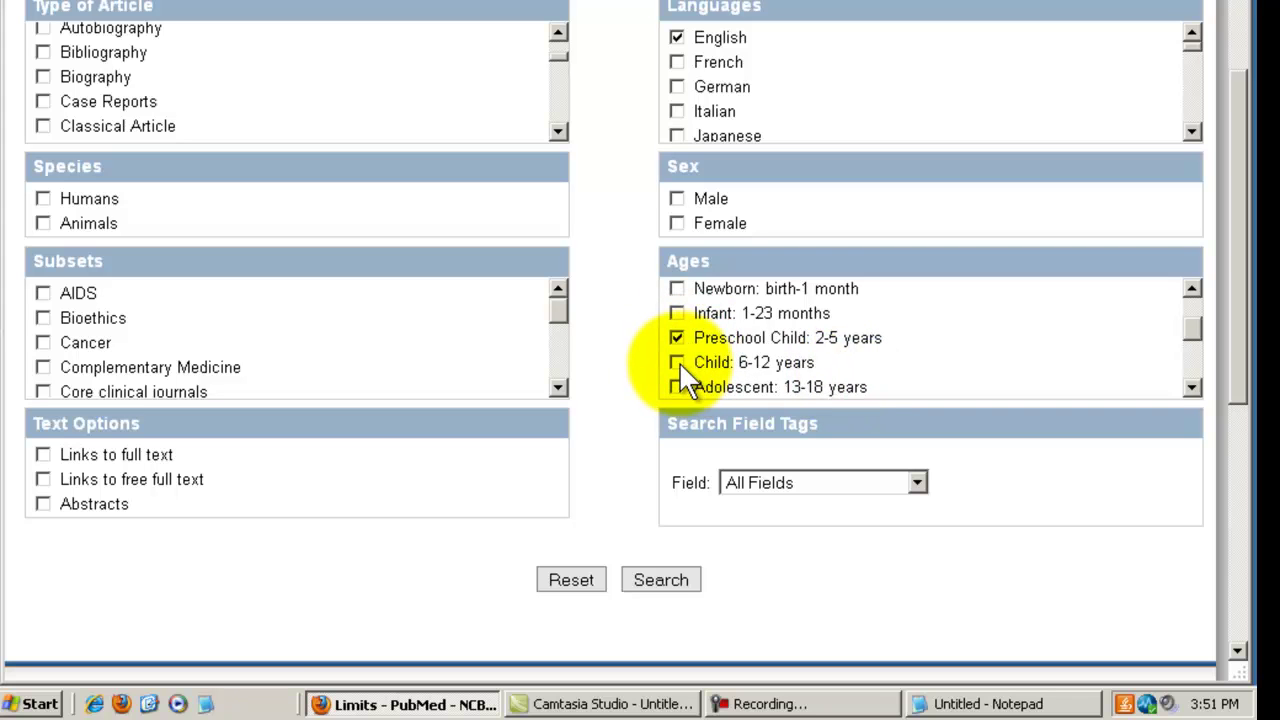
{"action": "left_click", "coordinate": [679, 362]}
{"action": "left_click", "coordinate": [658, 582]}
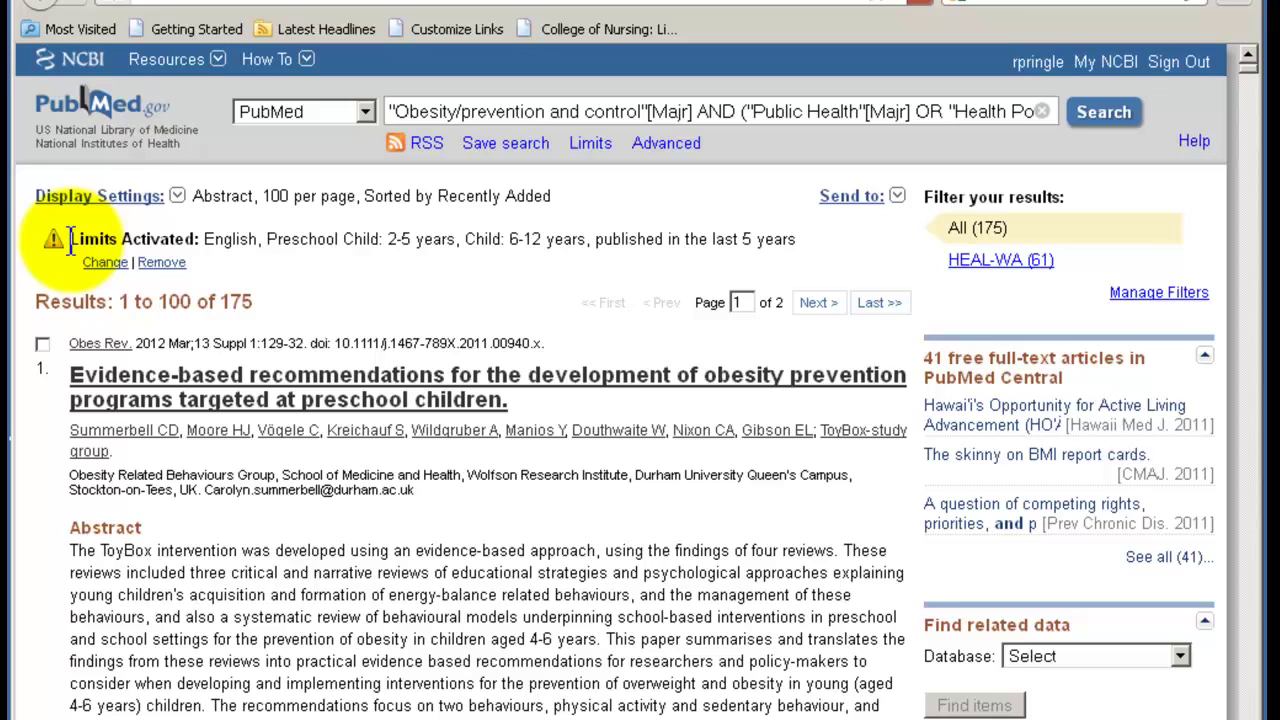
Copy the Limits Activated text from the PubMed results into the Notepad notes beneath a new line reading "same subject terms"
{"action": "left_click_drag", "start_coordinate": [59, 132], "coordinate": [507, 132]}
{"action": "left_click_drag", "start_coordinate": [517, 243], "coordinate": [797, 243]}
{"action": "key", "text": "ctrl+c"}
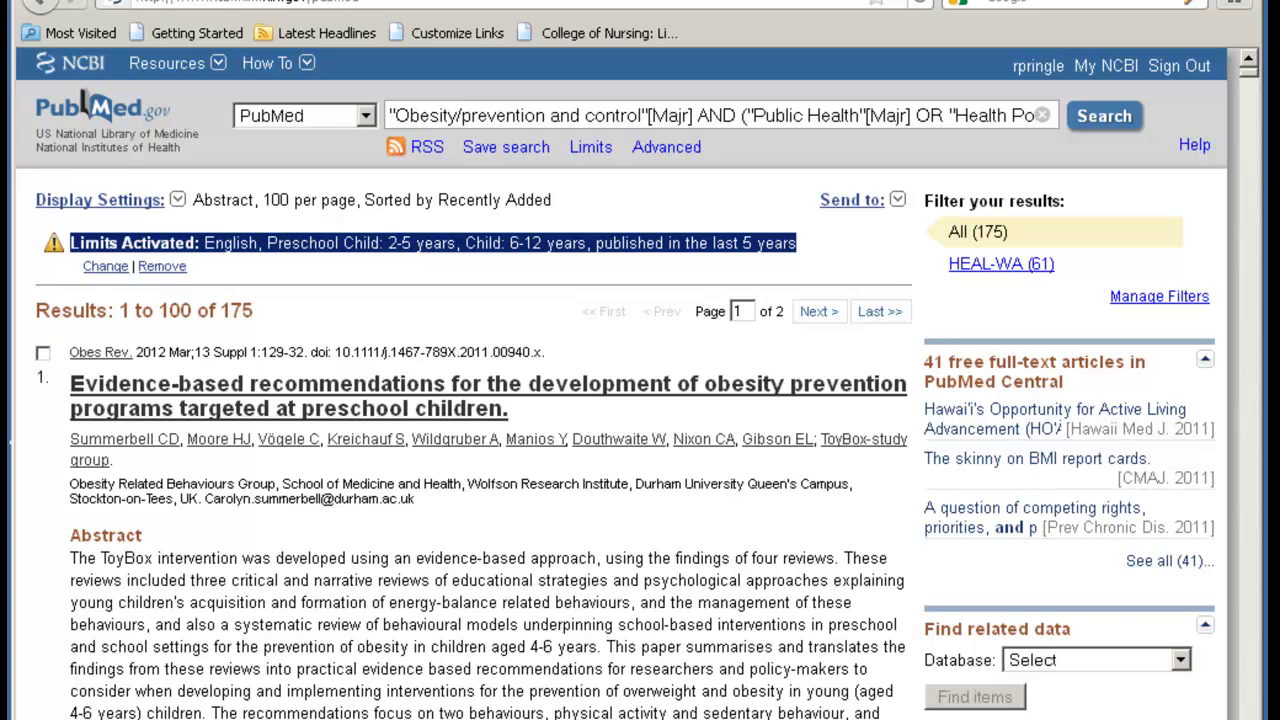
{"action": "key", "text": "alt+Tab"}
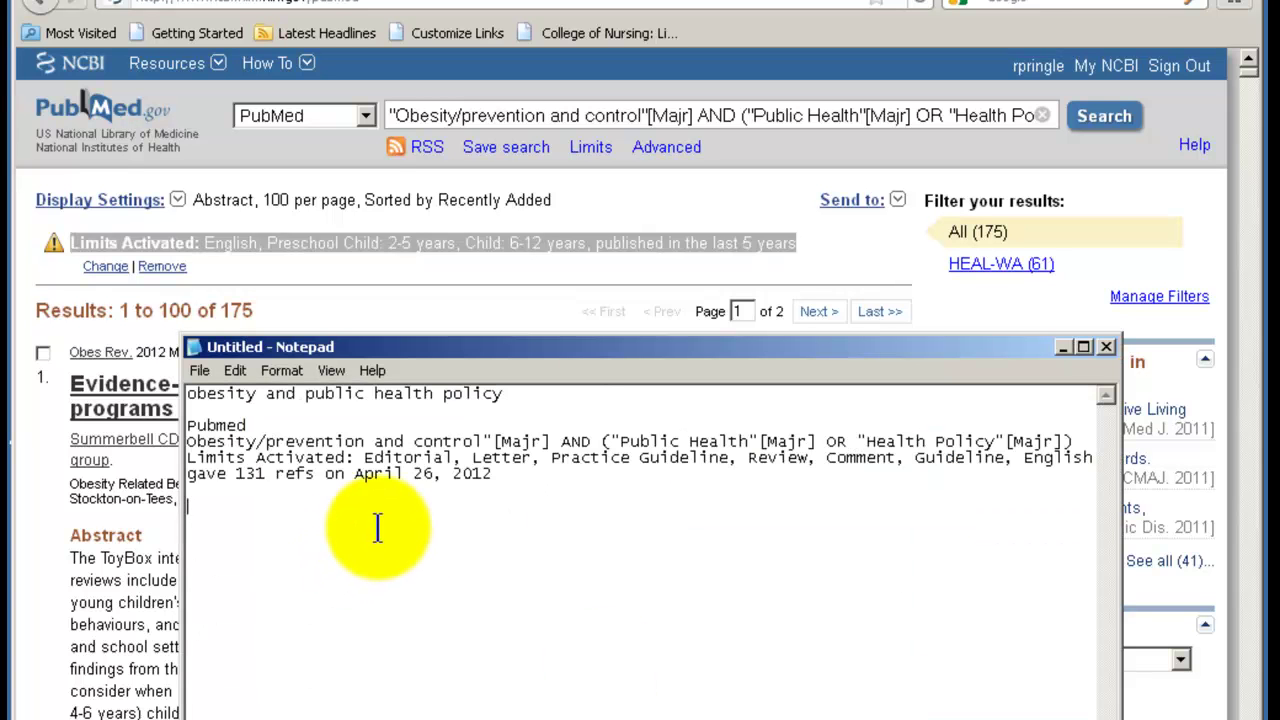
{"action": "type", "text": "same subject terms"}
{"action": "key", "text": "Return"}
{"action": "key", "text": "ctrl+v"}
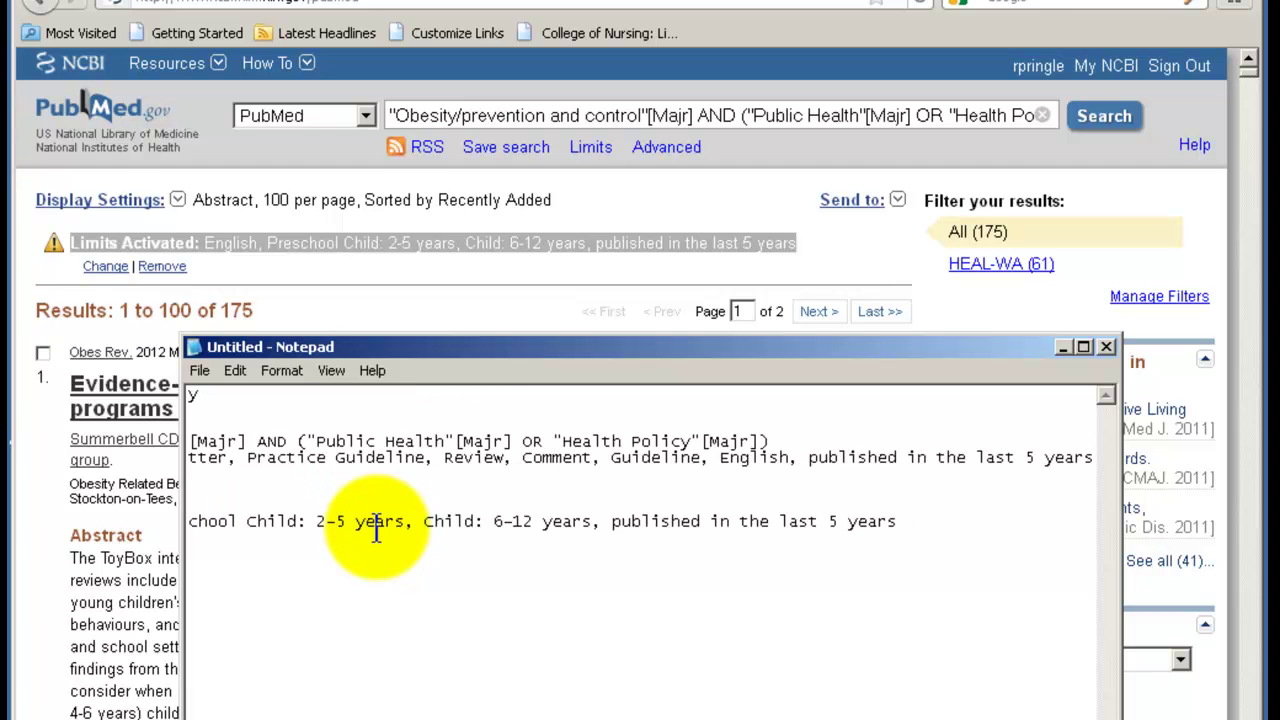
Add the note "gave 175 refs on April 26, 2012" beneath the second set of limits, followed by a blank line
{"action": "key", "text": "Return"}
{"action": "type", "text": "gave 1"}
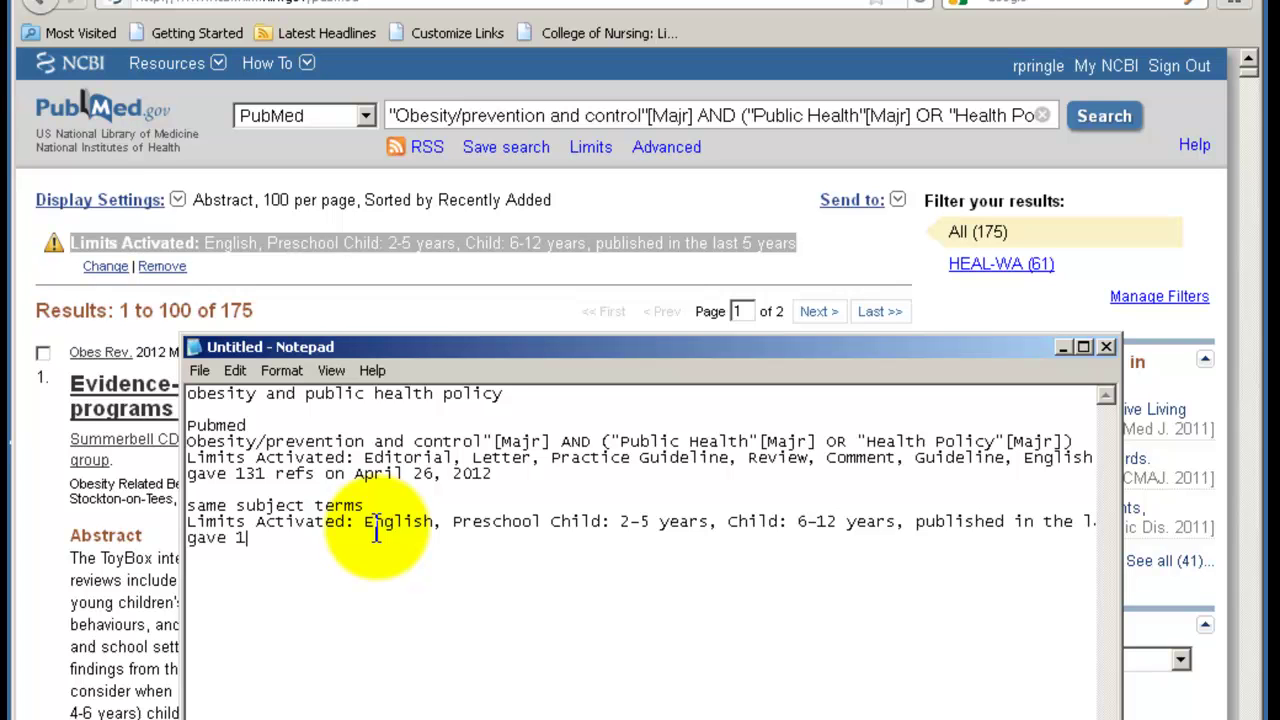
{"action": "type", "text": "75 refs on April 26, 2"}
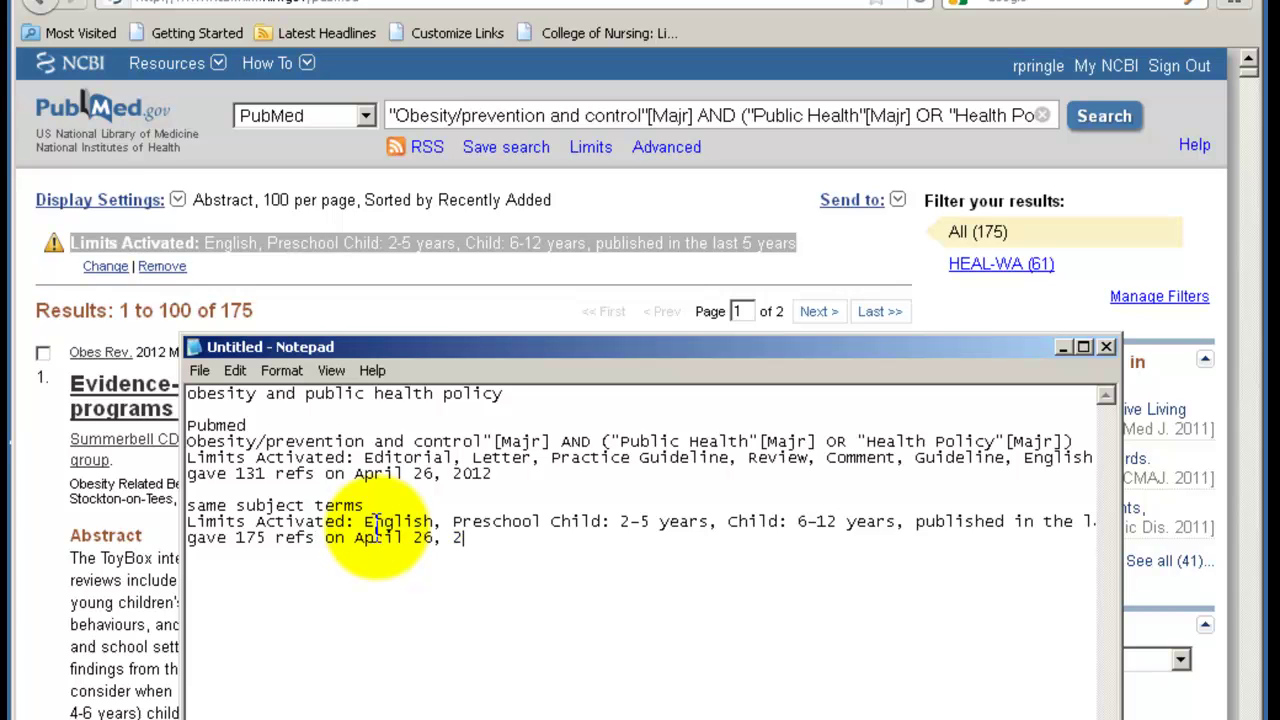
{"action": "type", "text": "012"}
{"action": "key", "text": "Return"}
{"action": "key", "text": "Return"}
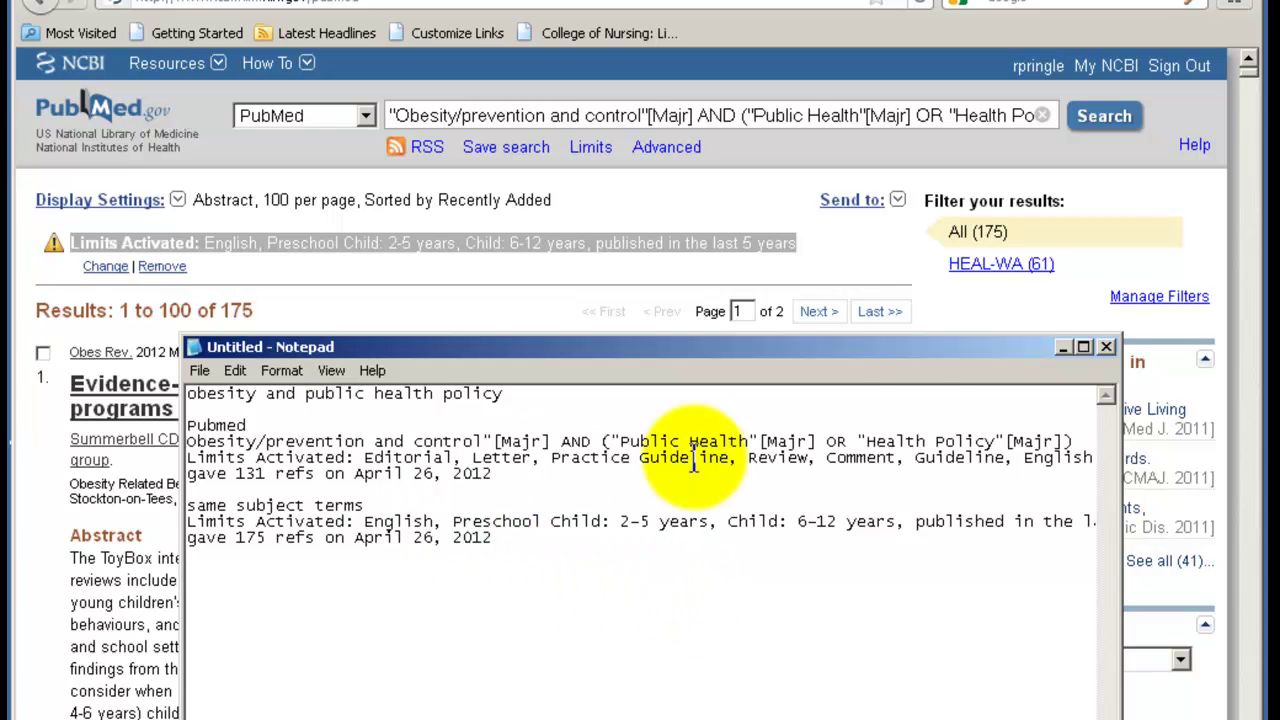
Save the search notes to the Desktop as "Obesity prev searches.txt" and close Notepad
{"action": "left_click", "coordinate": [203, 371]}
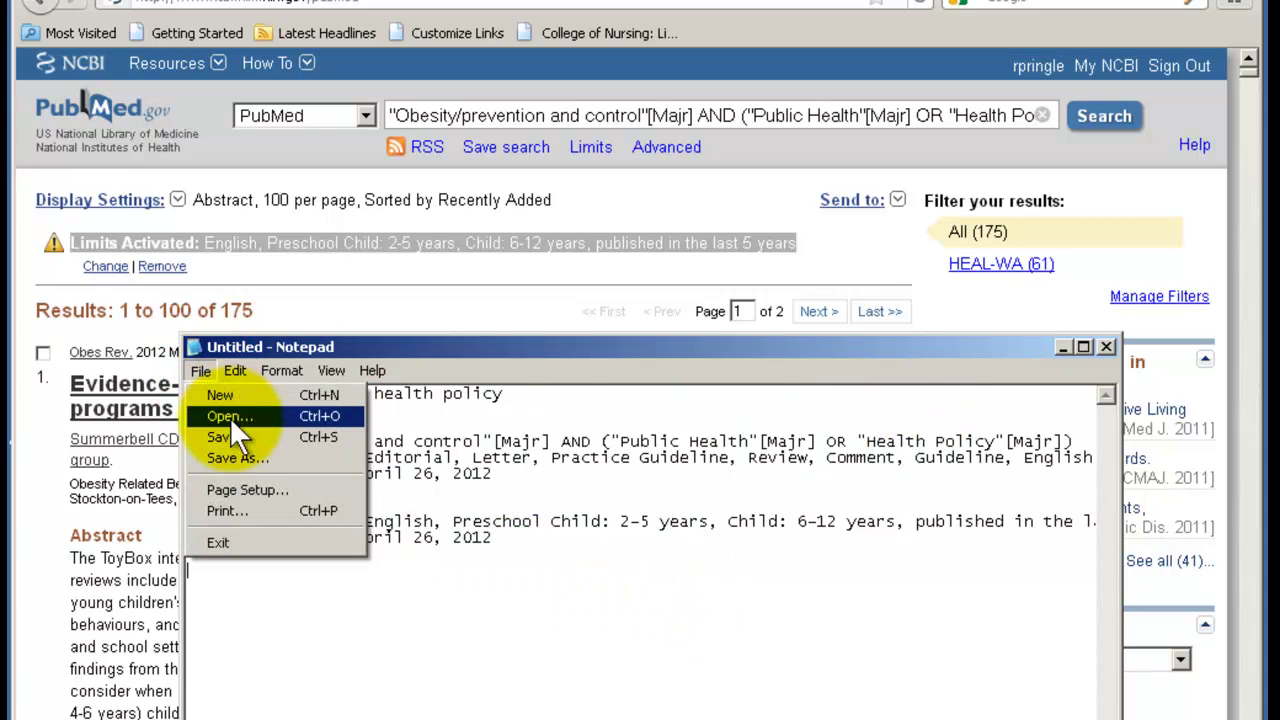
{"action": "left_click", "coordinate": [234, 456]}
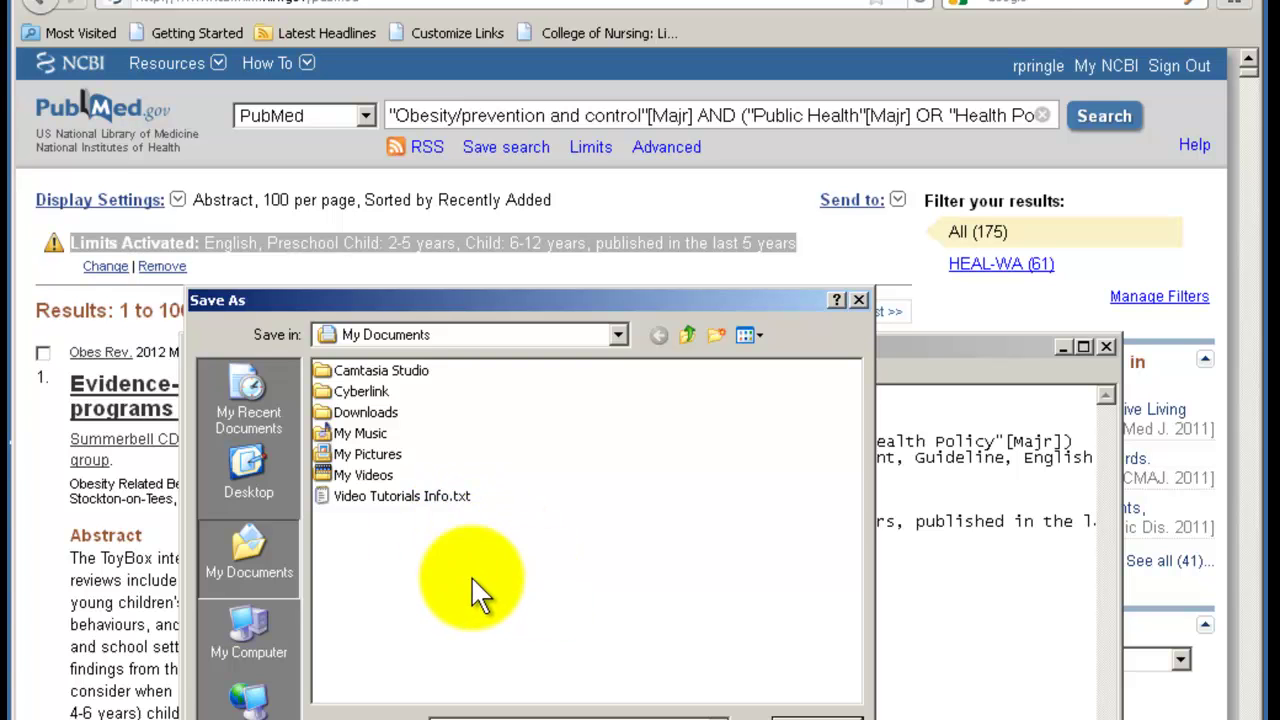
{"action": "left_click", "coordinate": [240, 482]}
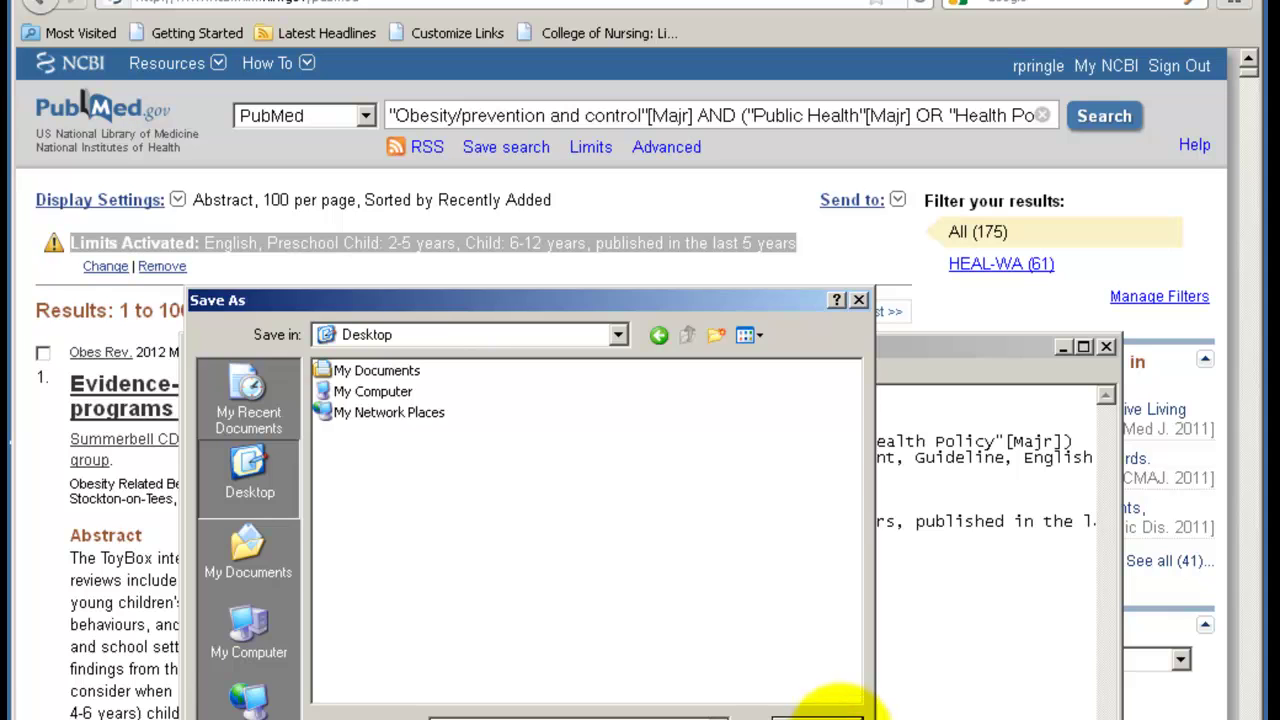
{"action": "left_click", "coordinate": [830, 712]}
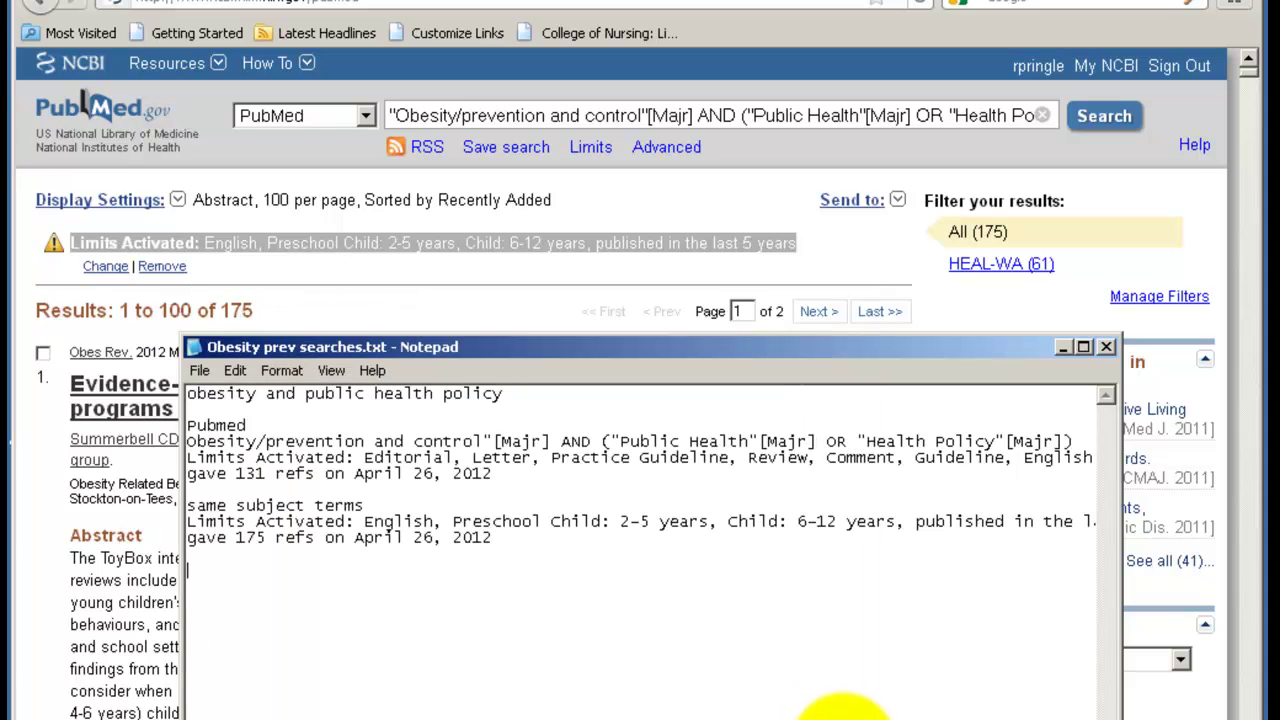
{"action": "left_click", "coordinate": [1106, 347]}
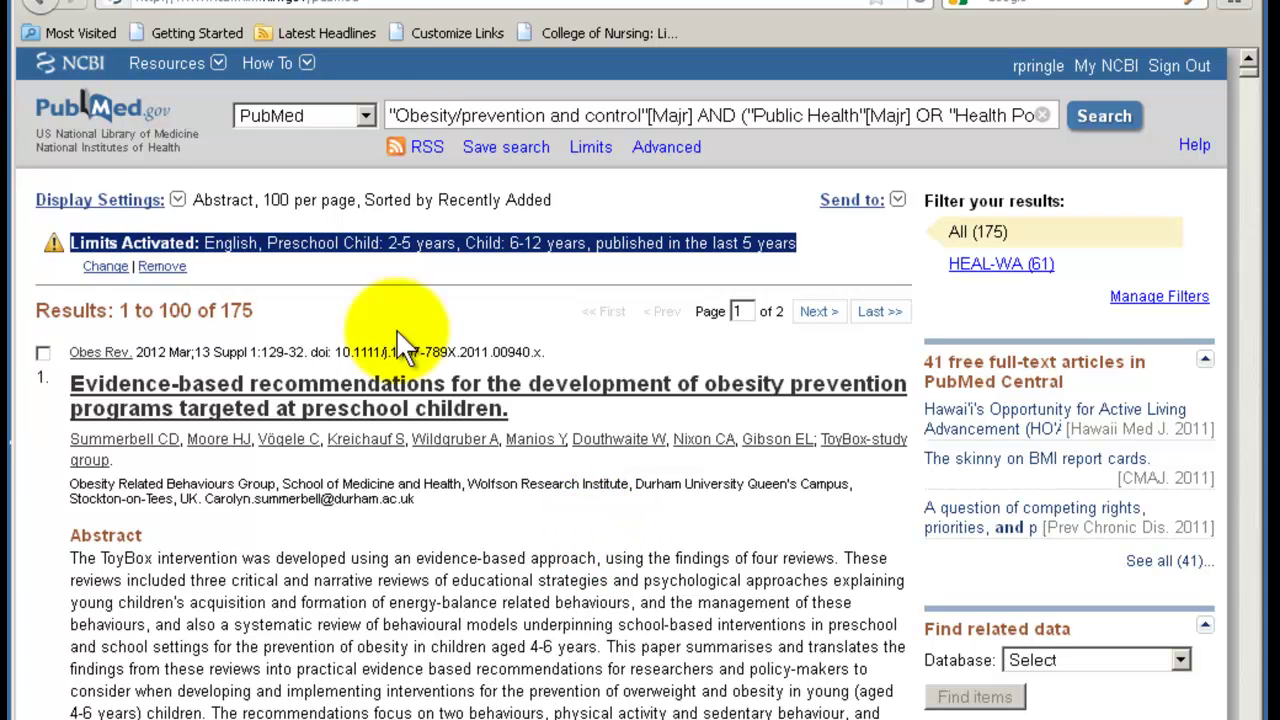
Bring up the Library staff contact page in the browser
{"action": "left_click", "coordinate": [552, 3]}
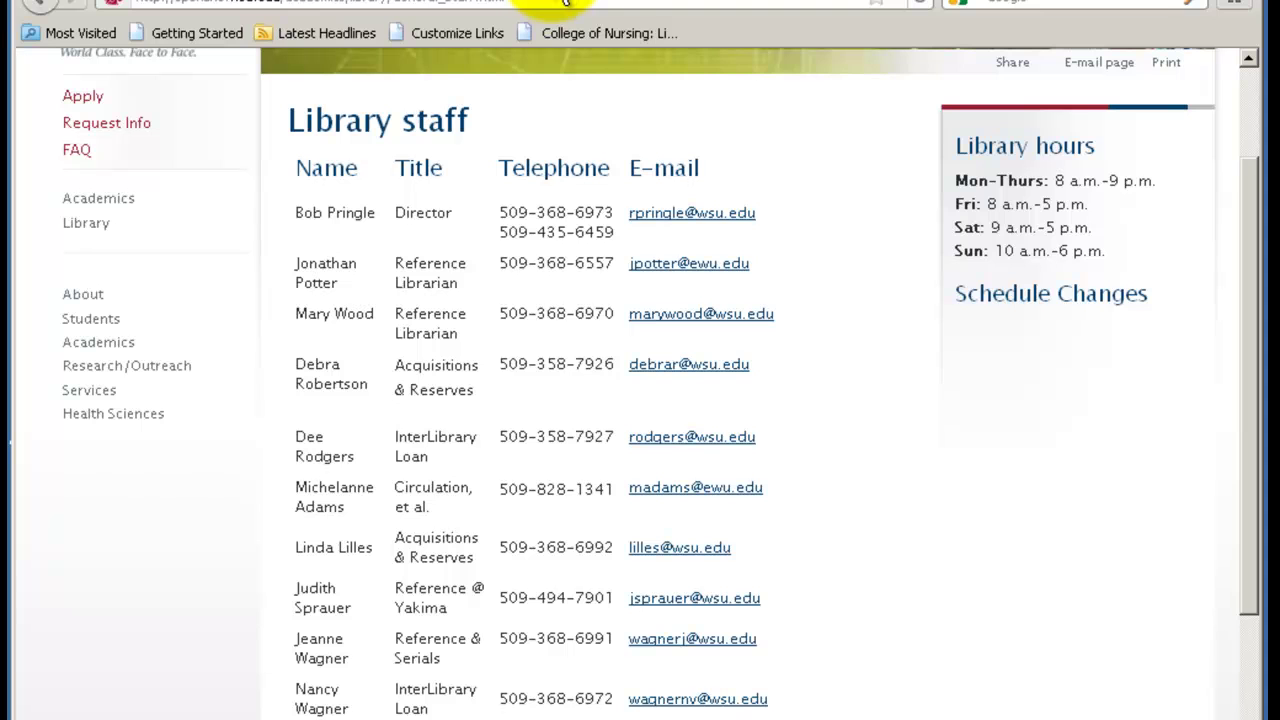